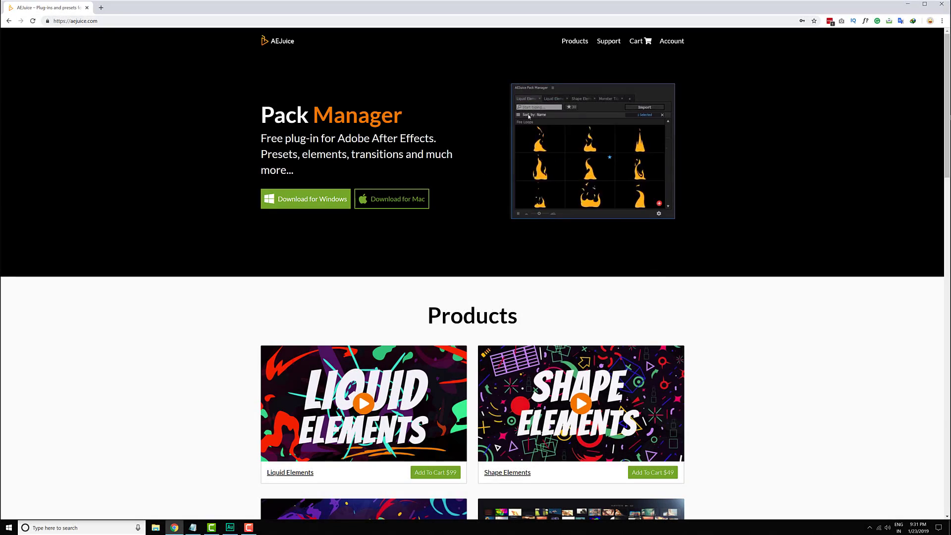
Scroll the aejuice.com page and click into the contact form's Name field.
drag(946, 116, 946, 458)
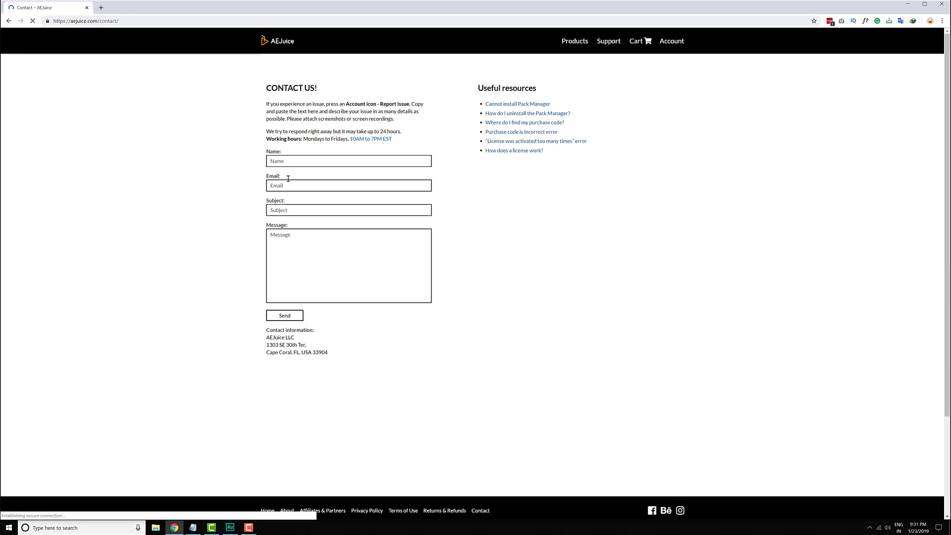
click(282, 163)
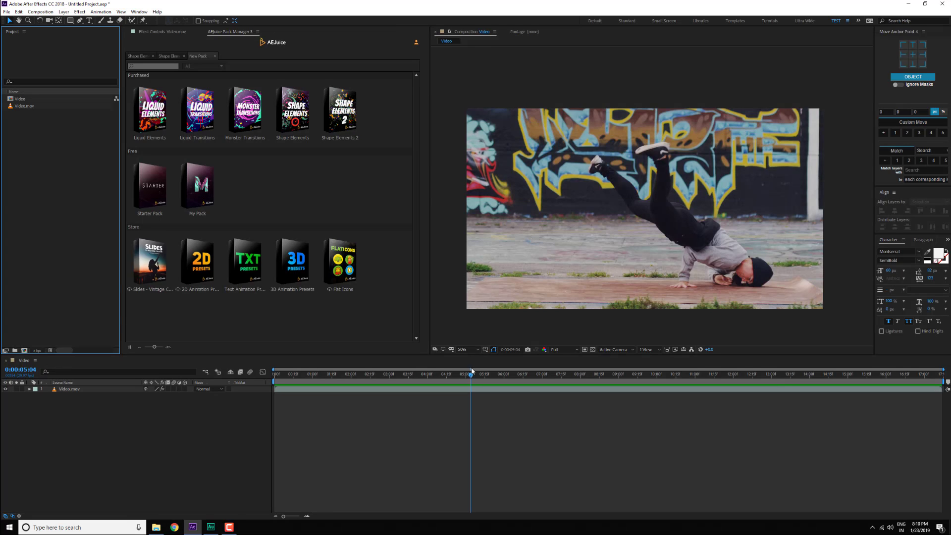
Scrub the breakdance footage, then open the Shape Elements pack and scroll its 3D Elements grid.
drag(470, 377, 438, 379)
click(297, 112)
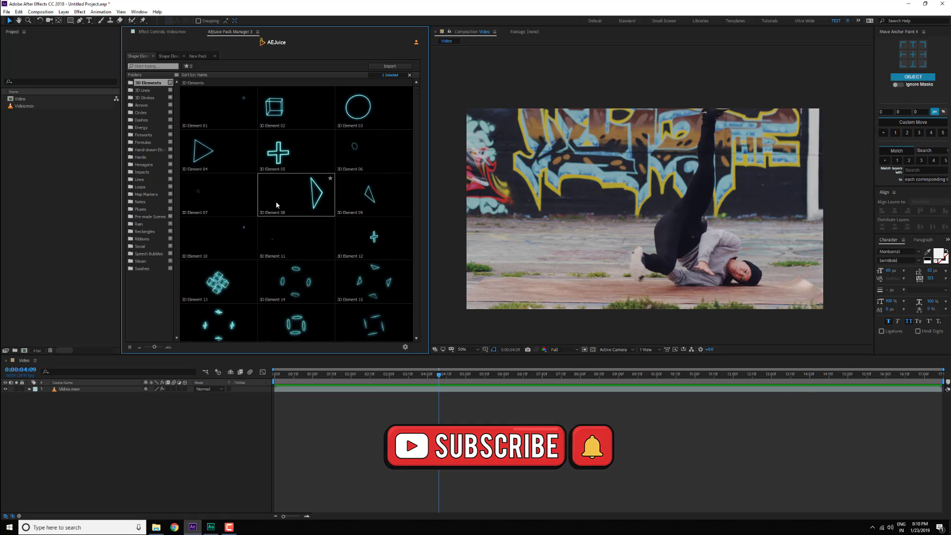
scroll(293, 202, down, 1)
scroll(303, 205, down, 4)
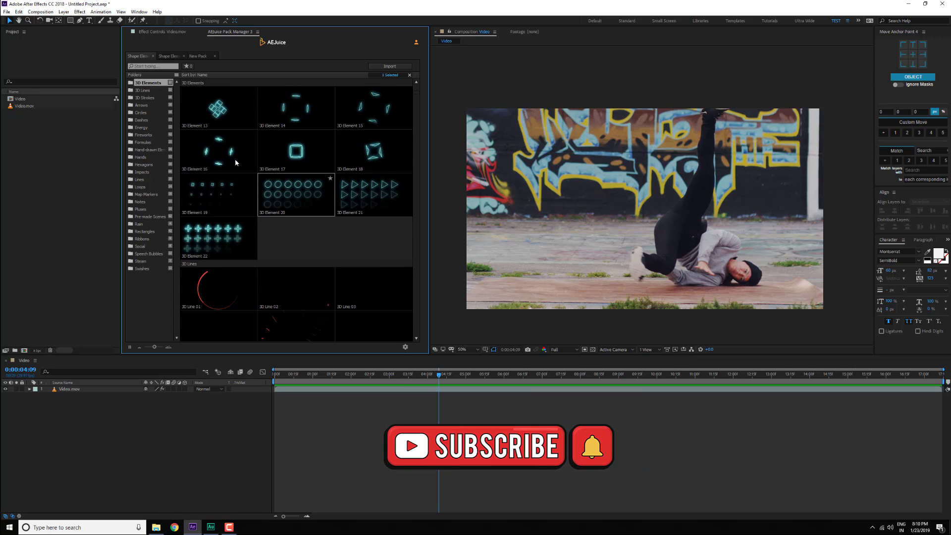
Show the 3D Lines and Circles collections, then scrub to about 0:00:04:21.
click(144, 90)
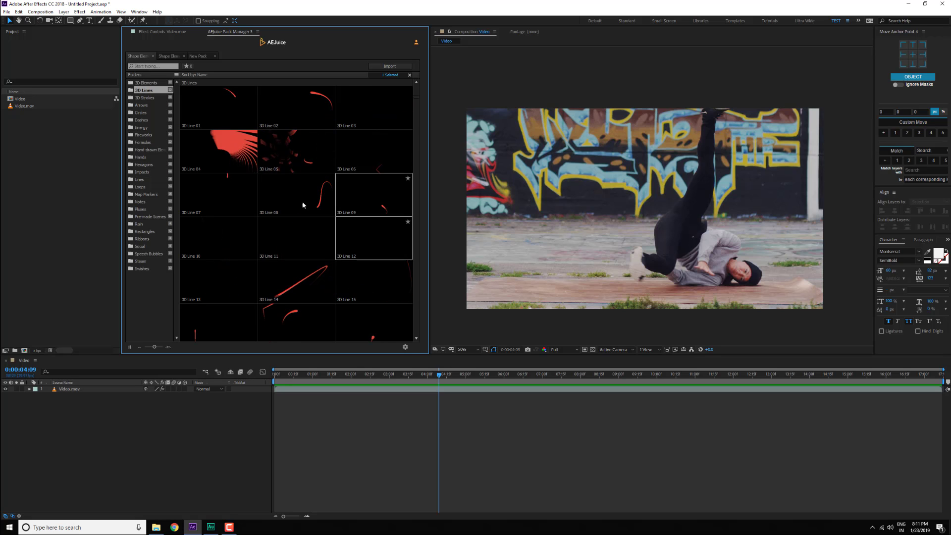
click(142, 112)
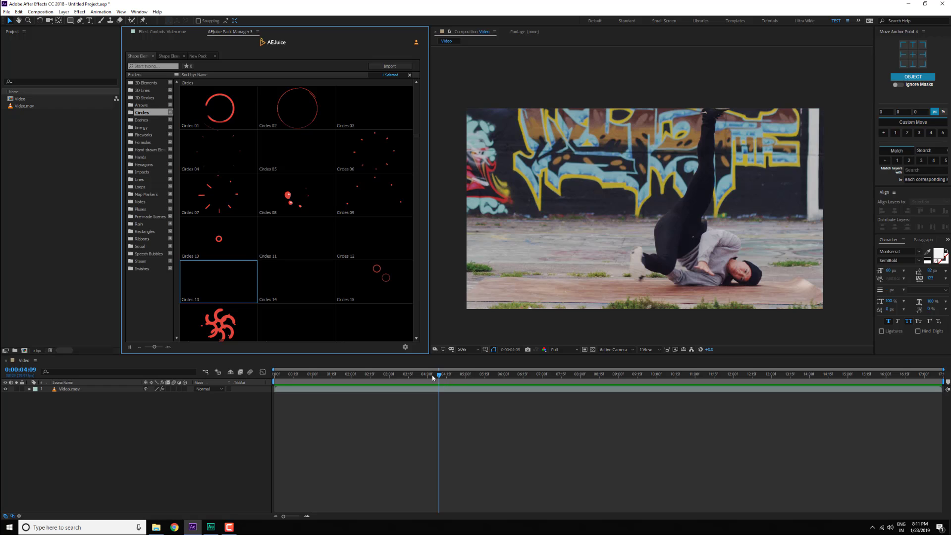
drag(432, 377, 452, 379)
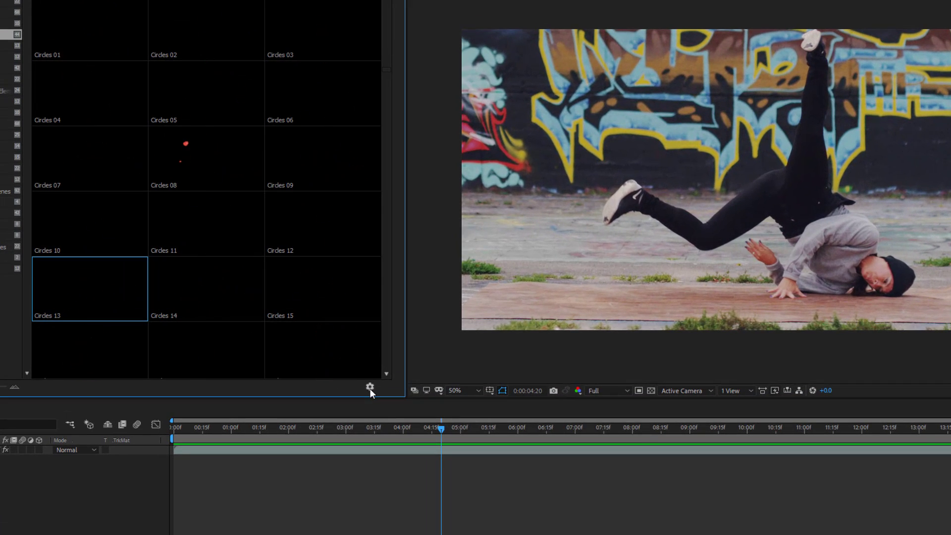
Open the Shape Elements Styles window and move it up and to the left.
click(405, 348)
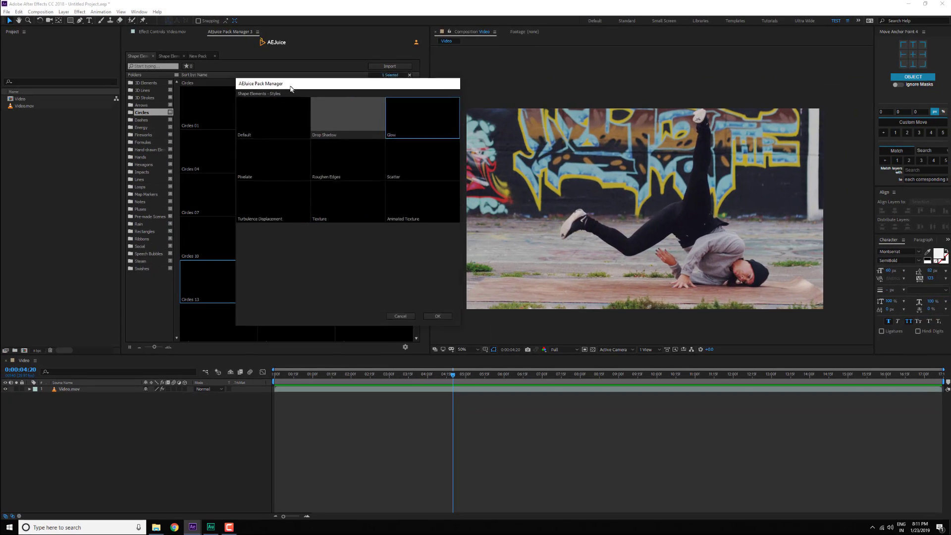
drag(390, 73, 339, 75)
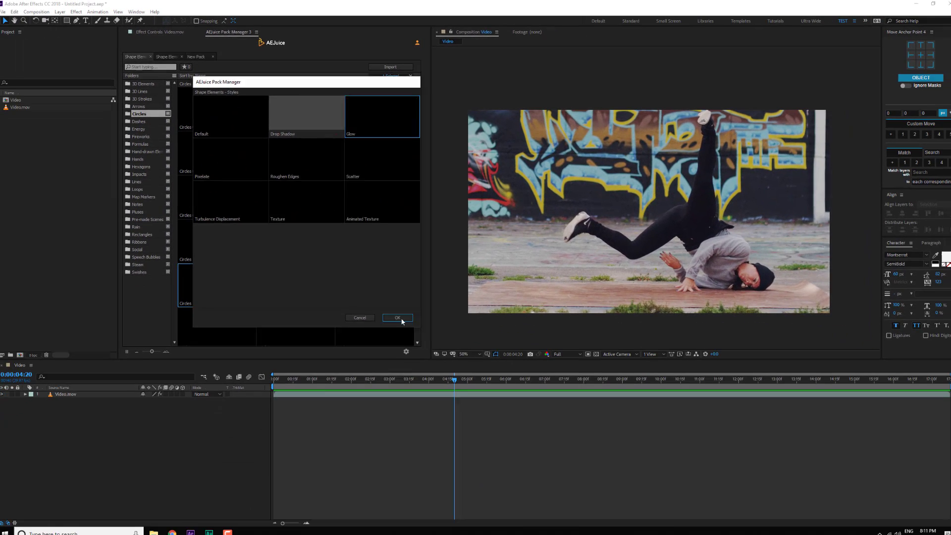
Confirm Glow, drop Circles 13 over the dancer, scale it to 293% and place it at his hand.
click(401, 320)
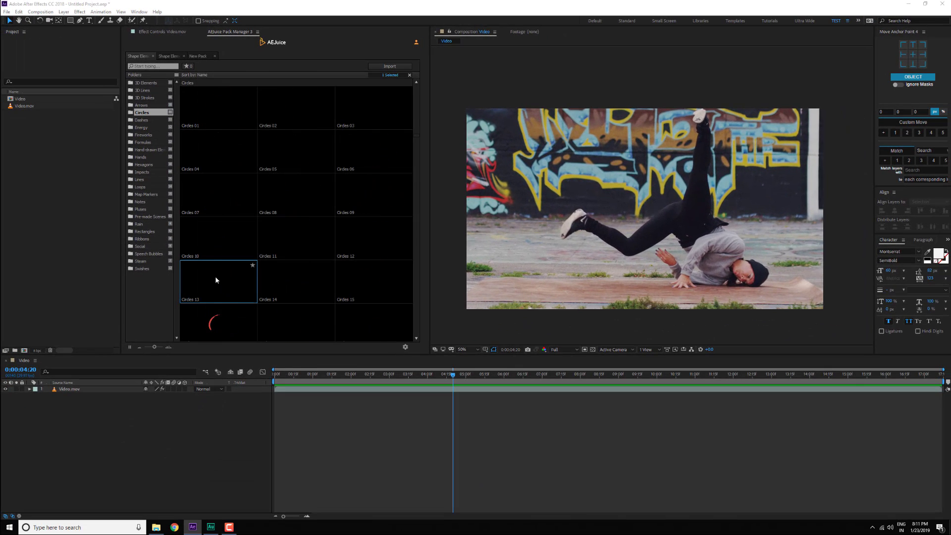
drag(208, 284, 602, 206)
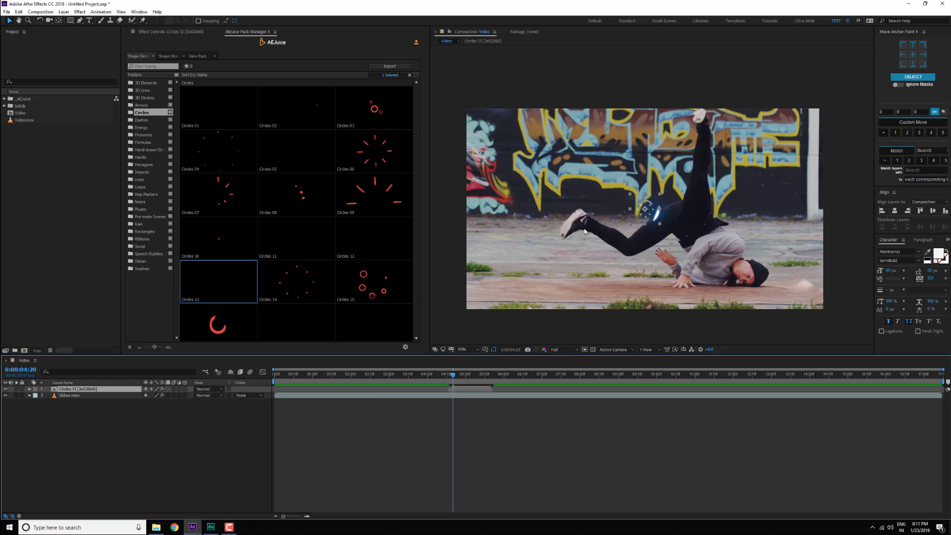
key(s)
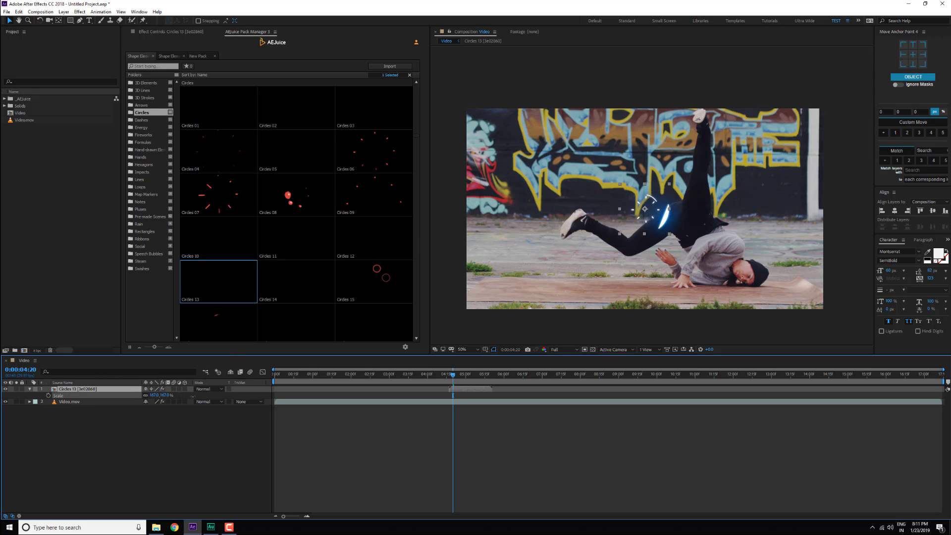
drag(158, 395, 643, 275)
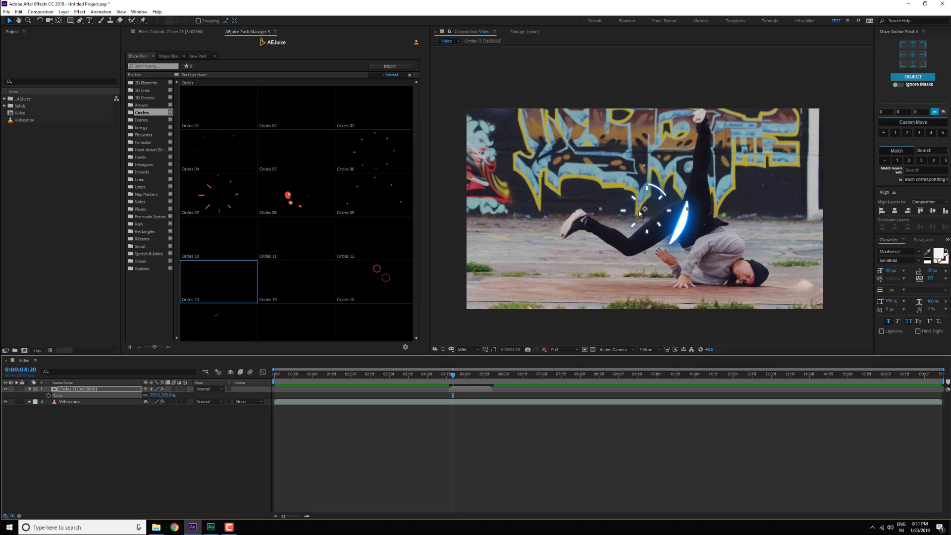
drag(642, 208, 682, 285)
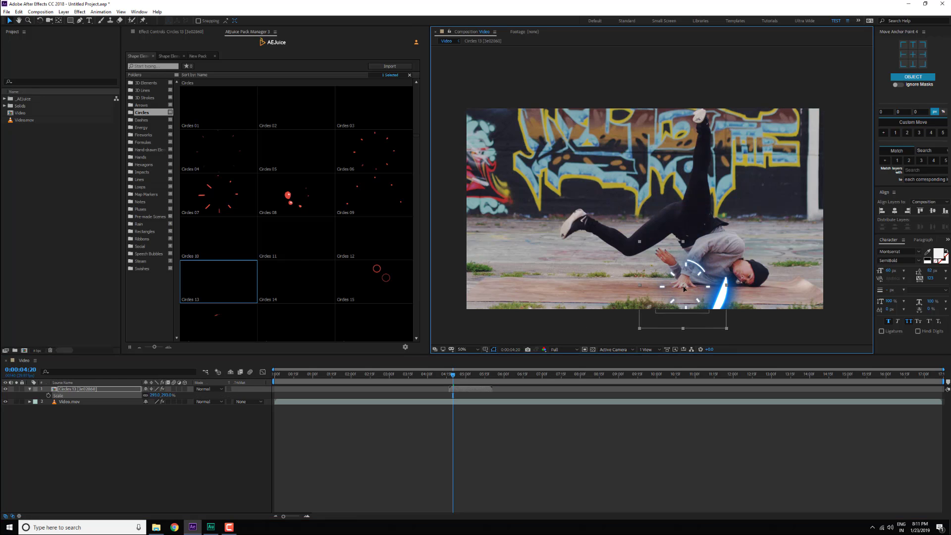
mouse_move(448, 381)
mouse_down()
mouse_move(437, 376)
mouse_move(456, 379)
mouse_up()
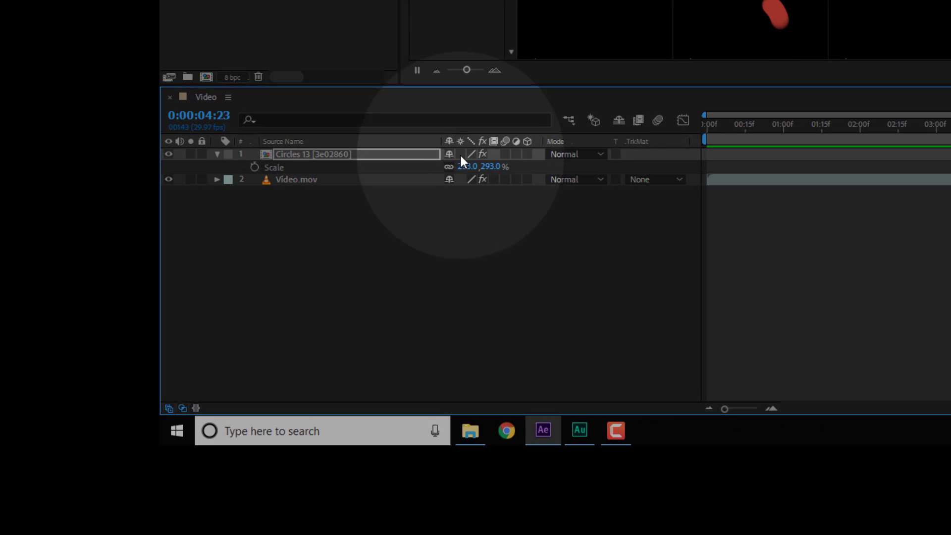
Make Circles 13 a 3D layer, tilt it flat along the ground and adjust its scale.
click(320, 155)
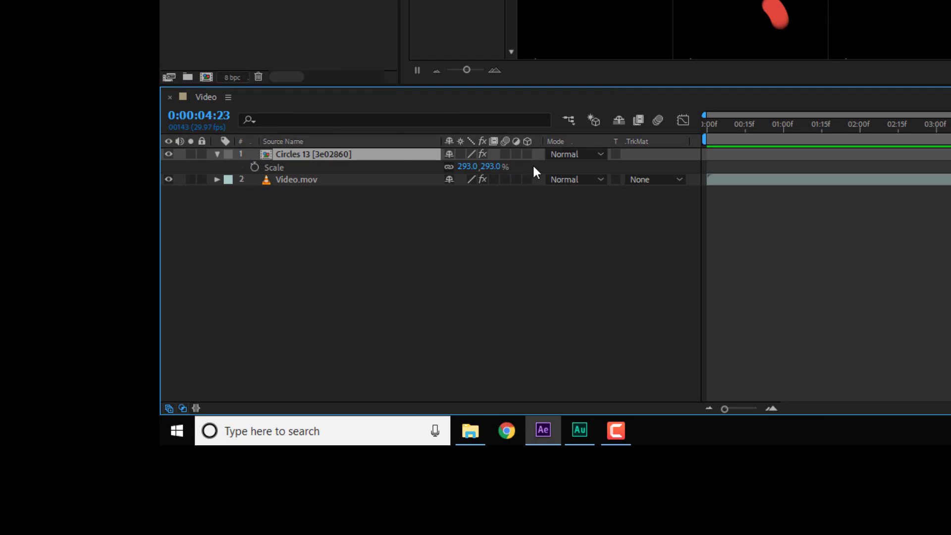
click(528, 153)
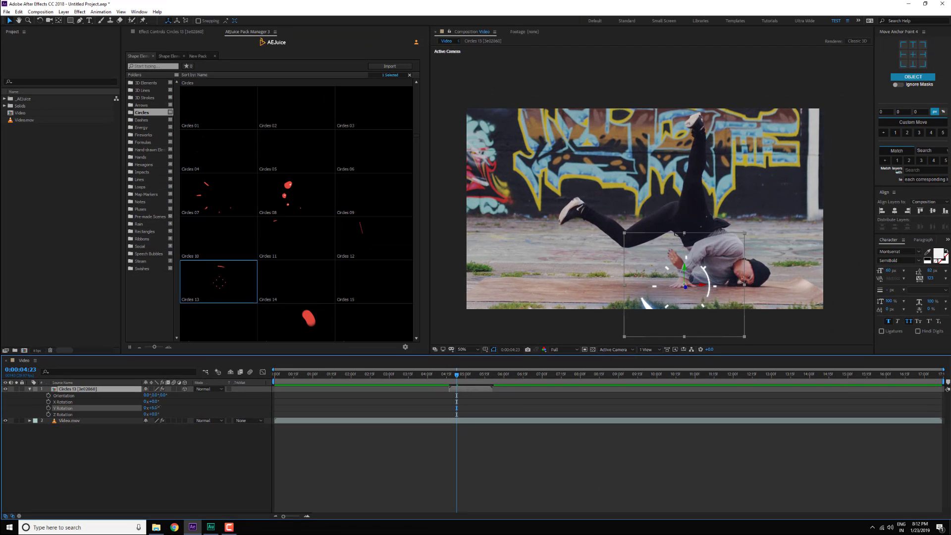
drag(158, 407, 162, 404)
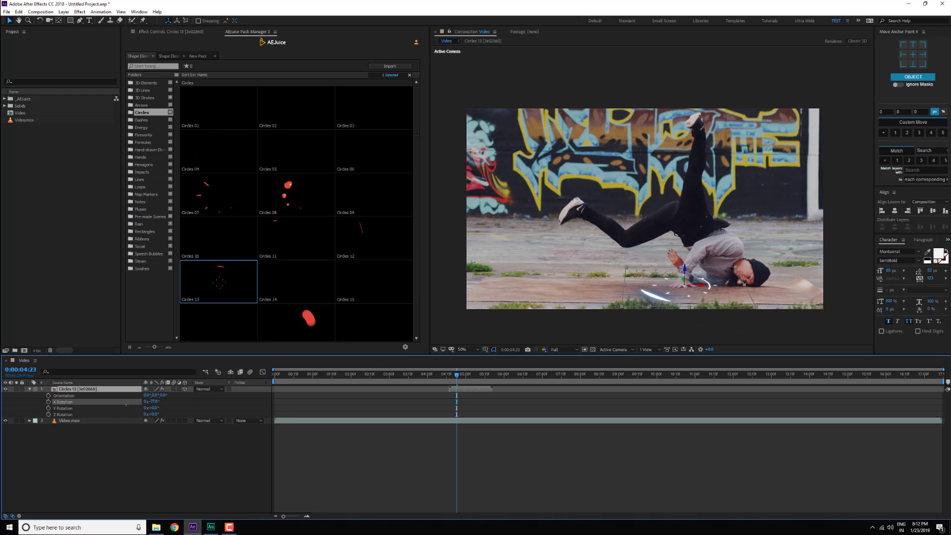
click(705, 295)
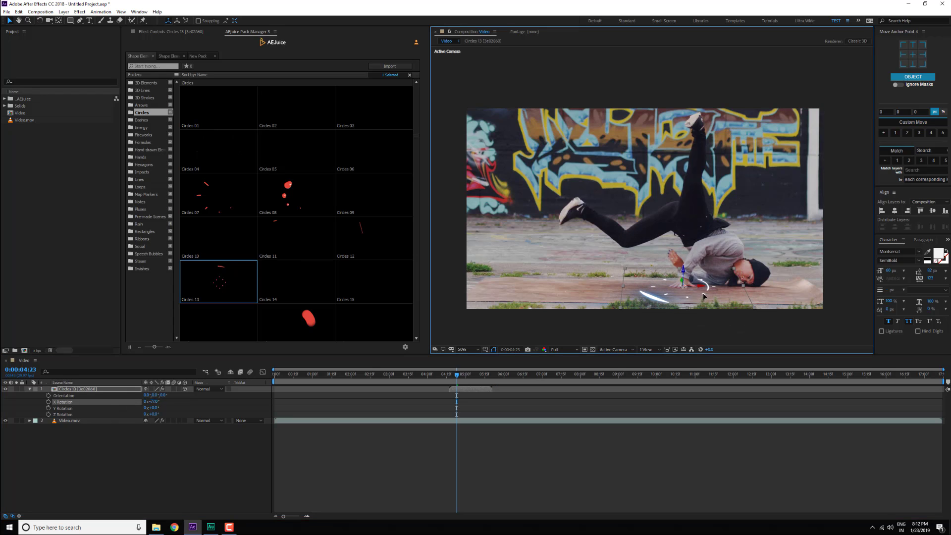
key(s)
drag(155, 395, 165, 394)
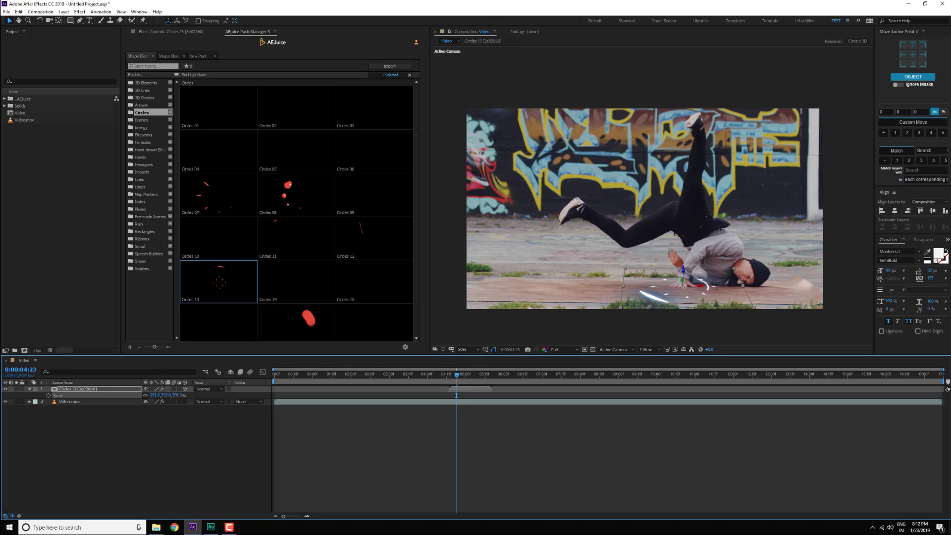
click(321, 450)
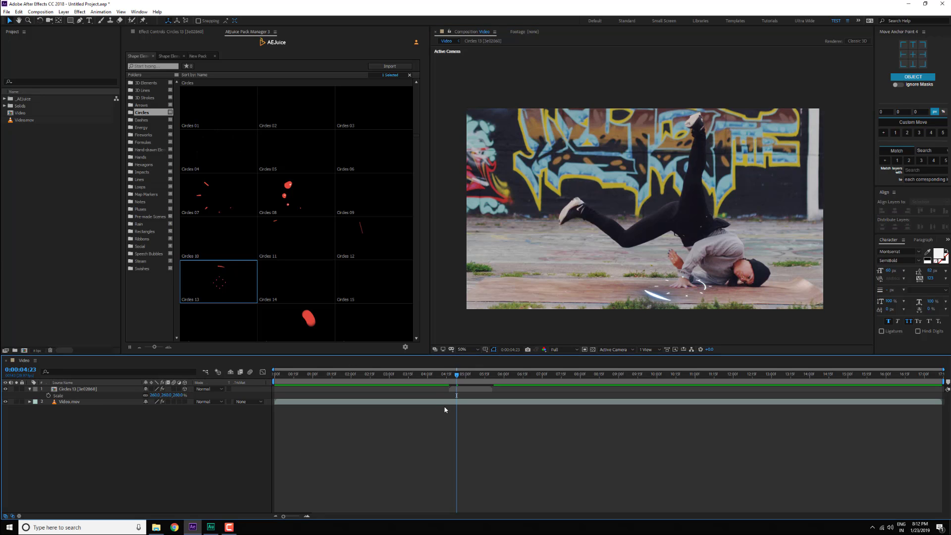
Zoom and pan to the dancer's arm, checking the circle around 0:00:04:17.
drag(456, 379, 461, 380)
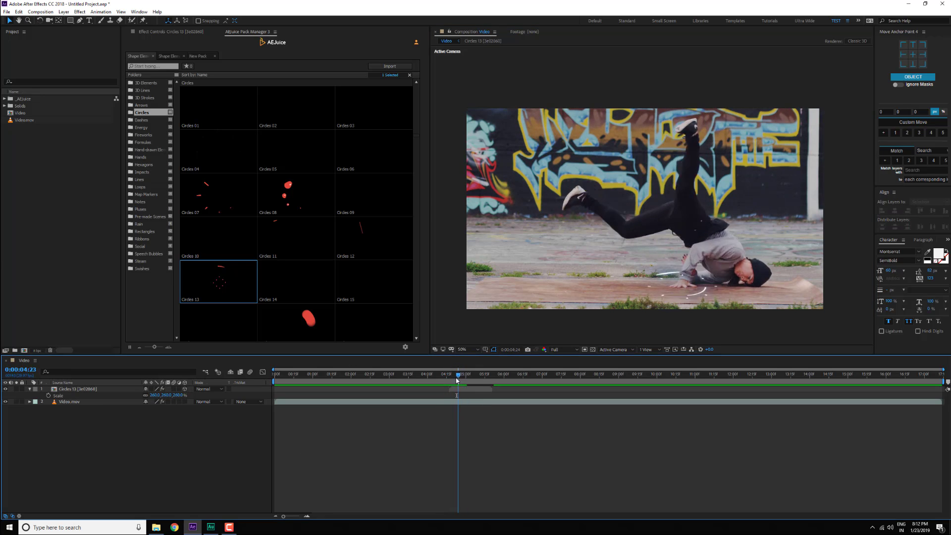
mouse_move(455, 379)
mouse_down()
mouse_move(444, 379)
mouse_move(469, 392)
mouse_move(456, 378)
mouse_up()
scroll(688, 276, up, 2)
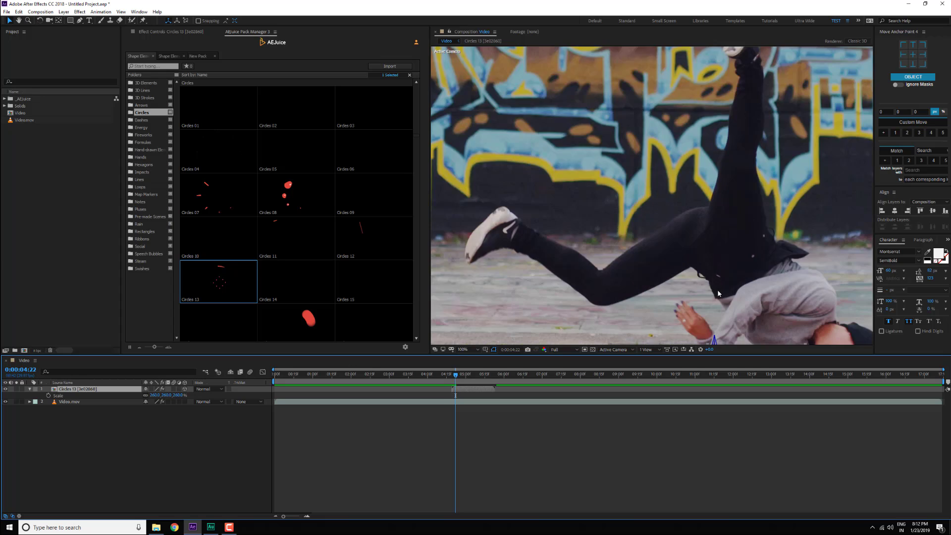
drag(672, 247, 657, 196)
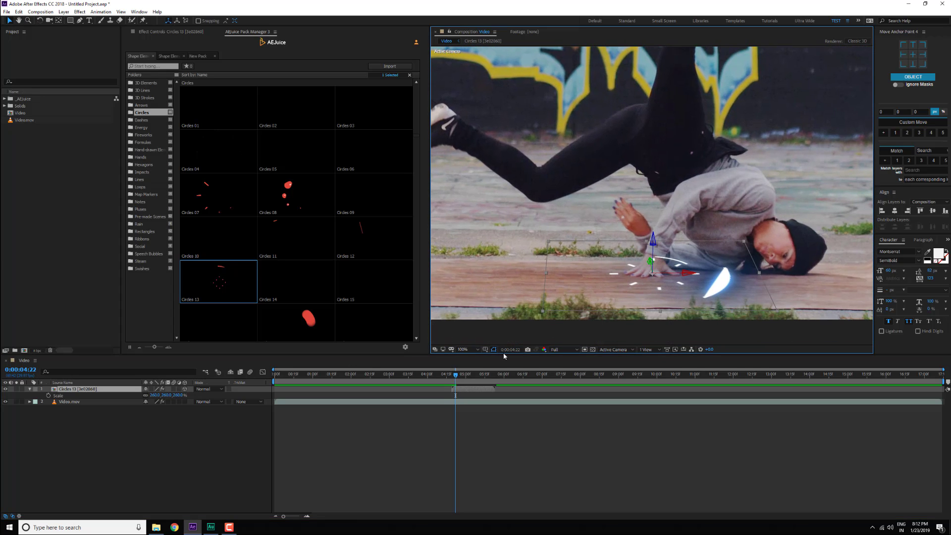
mouse_move(452, 377)
mouse_down()
mouse_move(443, 377)
mouse_move(456, 378)
mouse_up()
scroll(602, 279, down, 2)
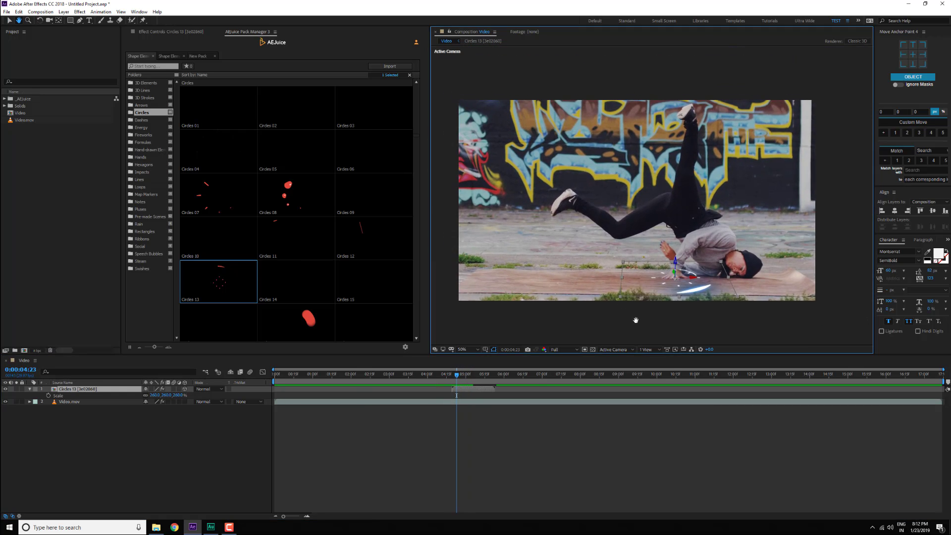
click(491, 429)
click(449, 375)
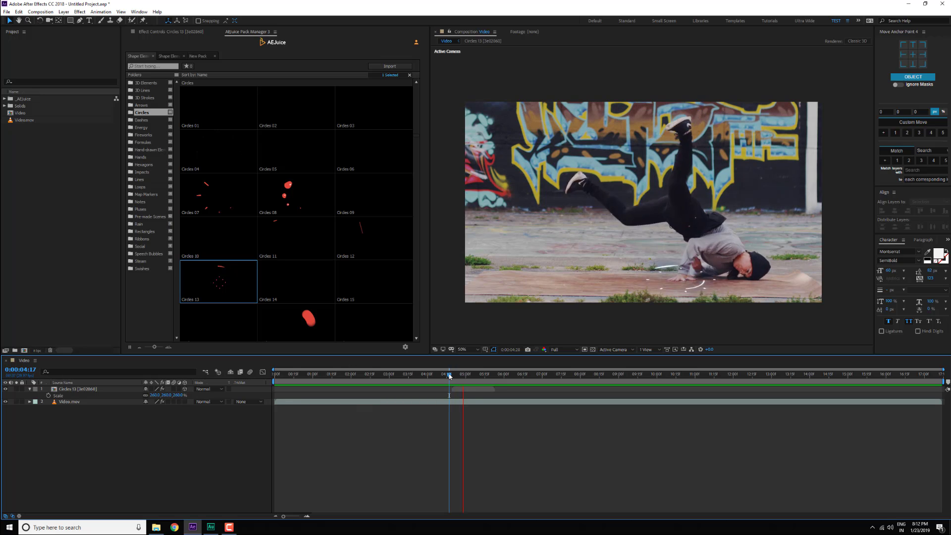
Preview the comp, then set Circles 13's Tint Map Black To a yellow sampled from the footage.
key(space)
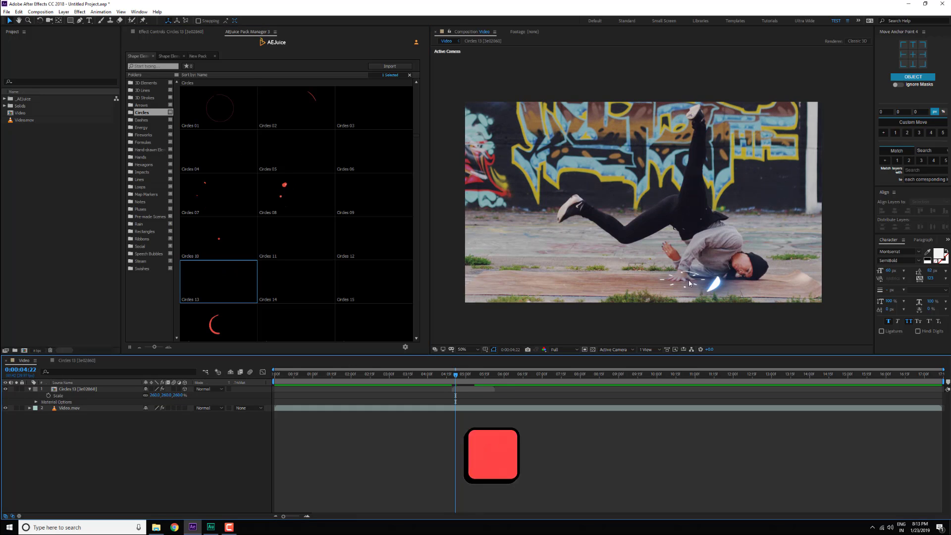
click(82, 389)
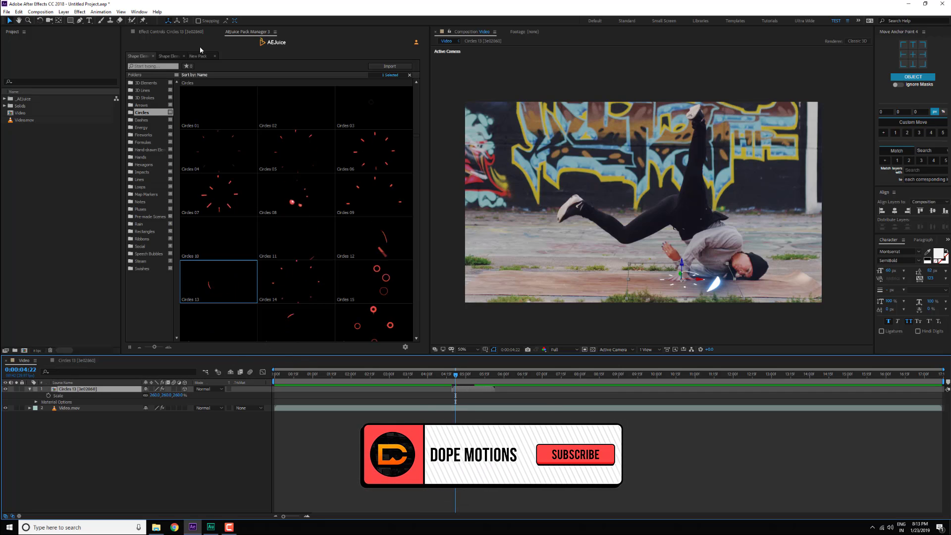
click(158, 31)
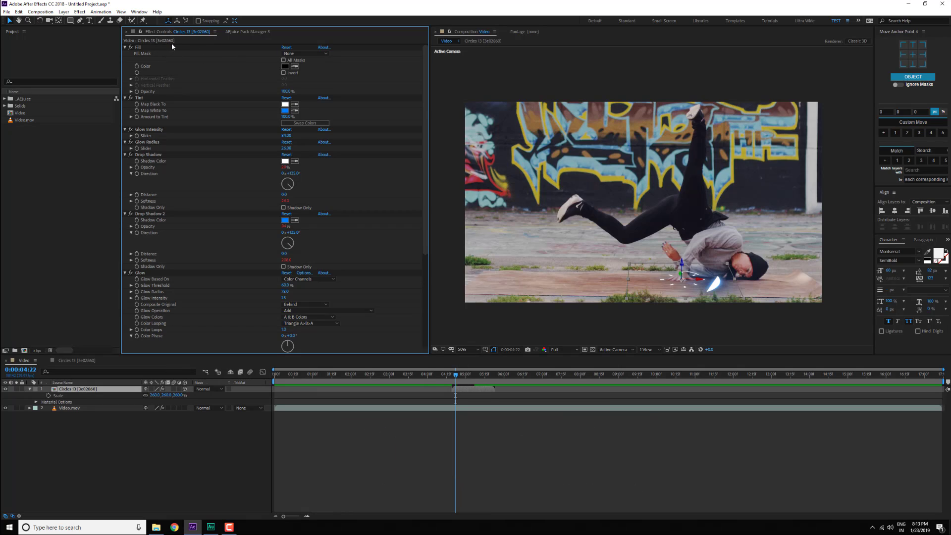
click(285, 104)
drag(263, 189, 275, 171)
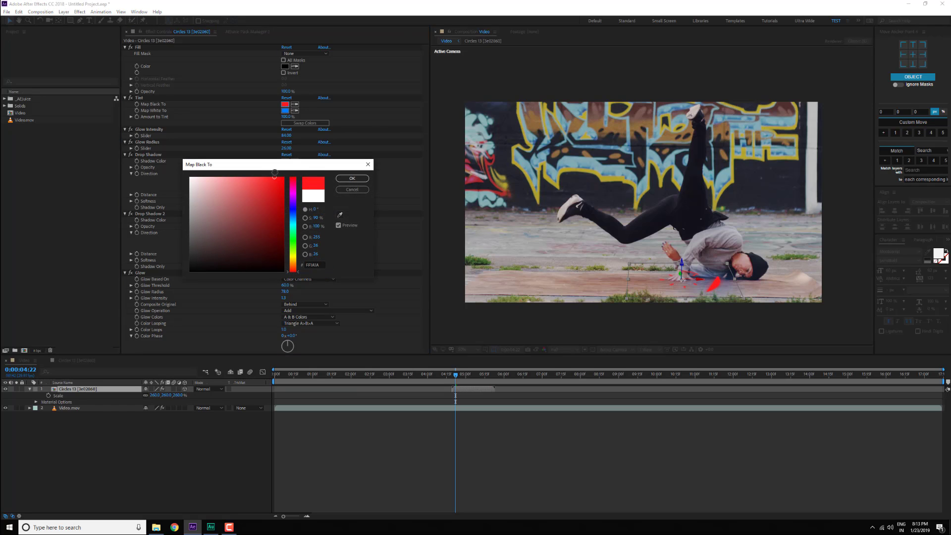
click(339, 215)
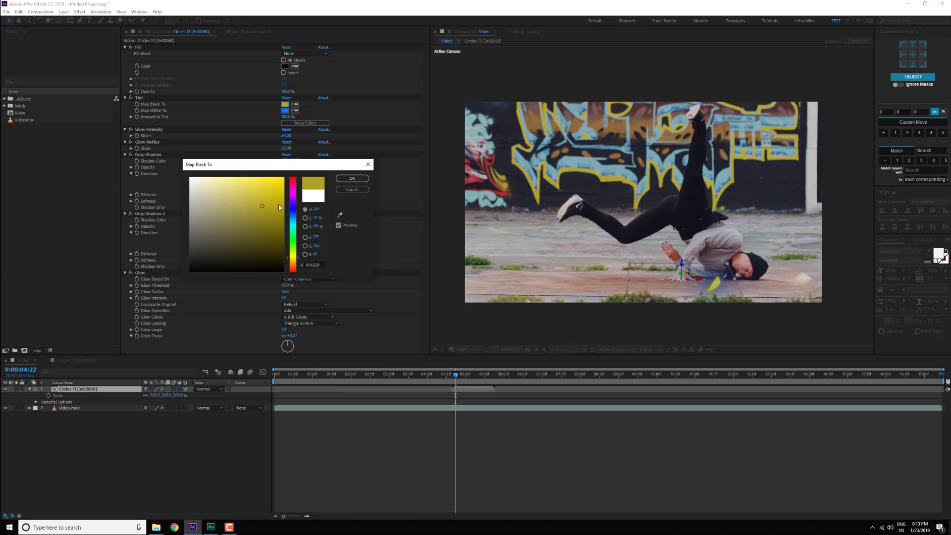
click(352, 179)
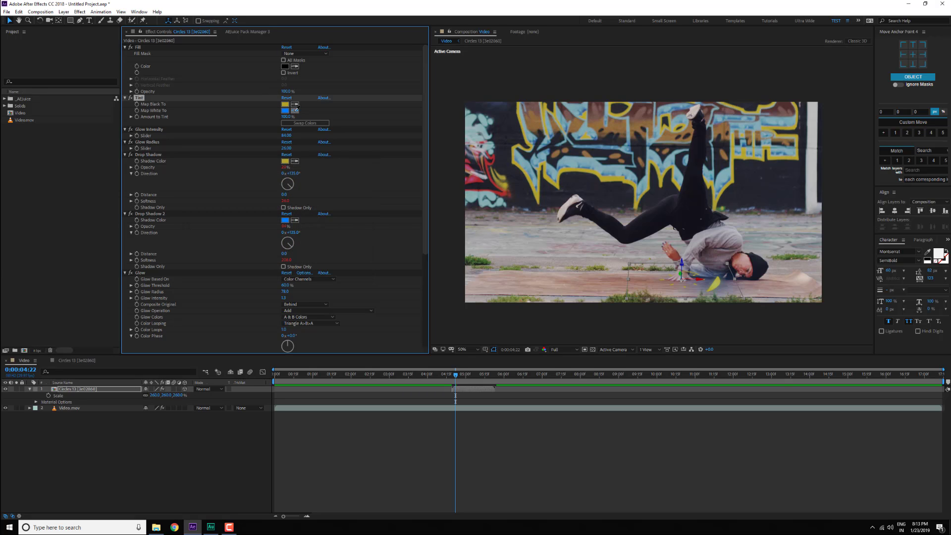
Brighten the tint yellow to about FFE92C and check the result.
click(449, 455)
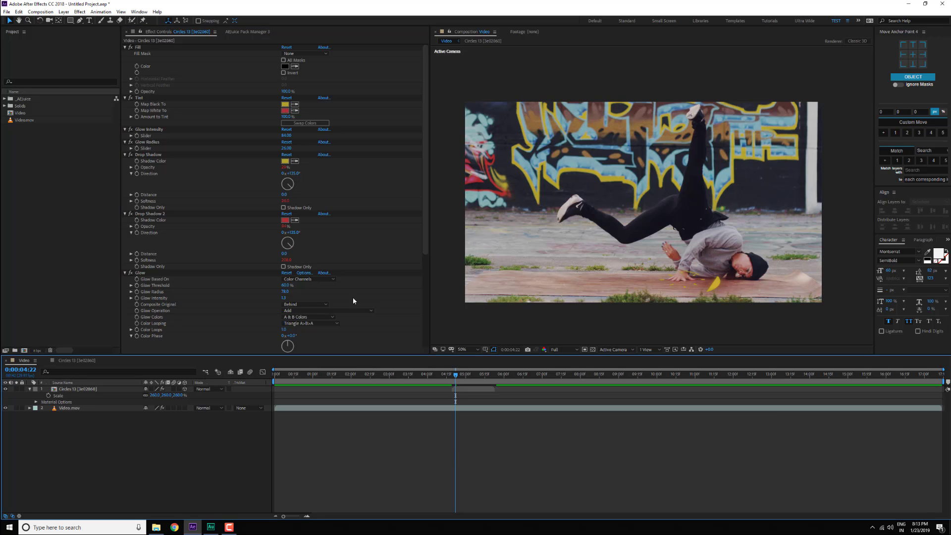
click(285, 104)
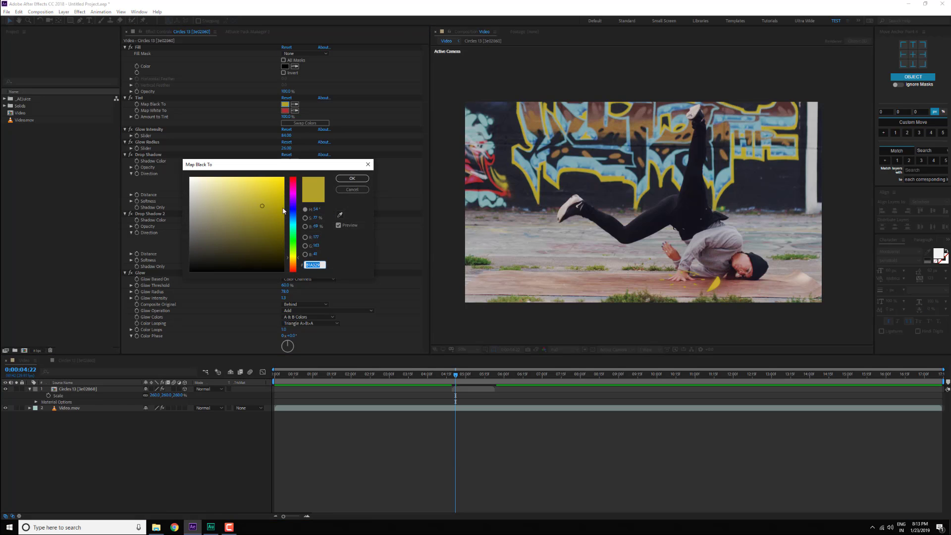
drag(262, 191, 267, 177)
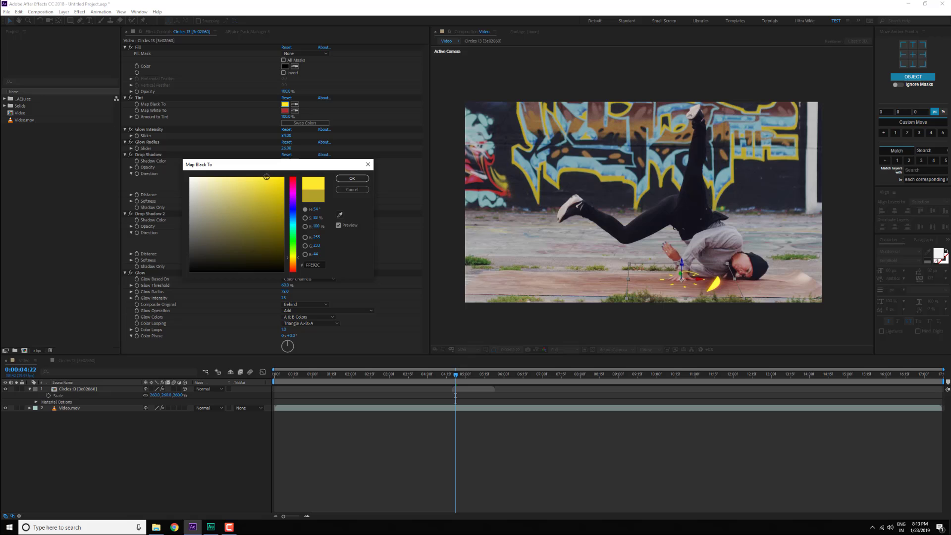
click(351, 179)
mouse_move(455, 376)
mouse_down()
mouse_move(466, 382)
mouse_move(436, 379)
mouse_move(469, 378)
mouse_move(455, 378)
mouse_up()
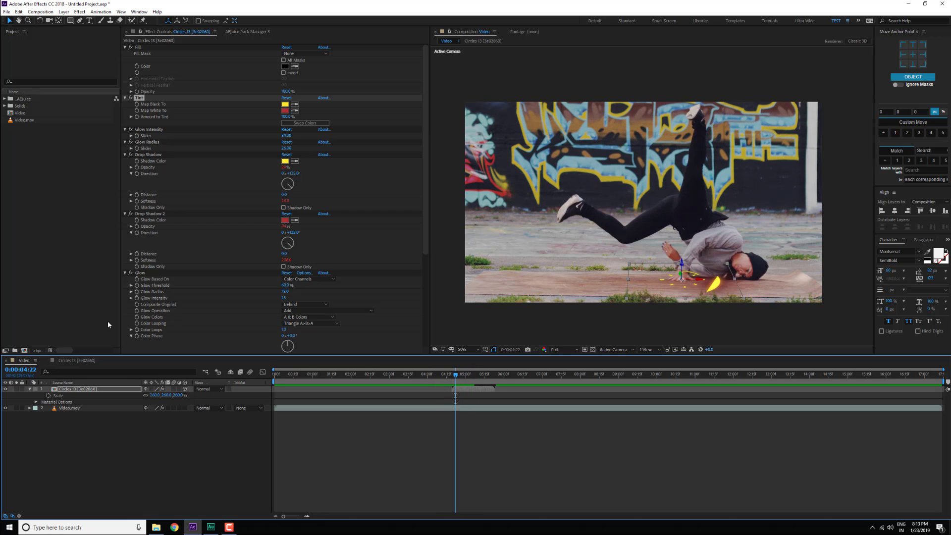
Add the Dash 13 ring from the Dashes folder and start tilting it back in 3D.
click(242, 31)
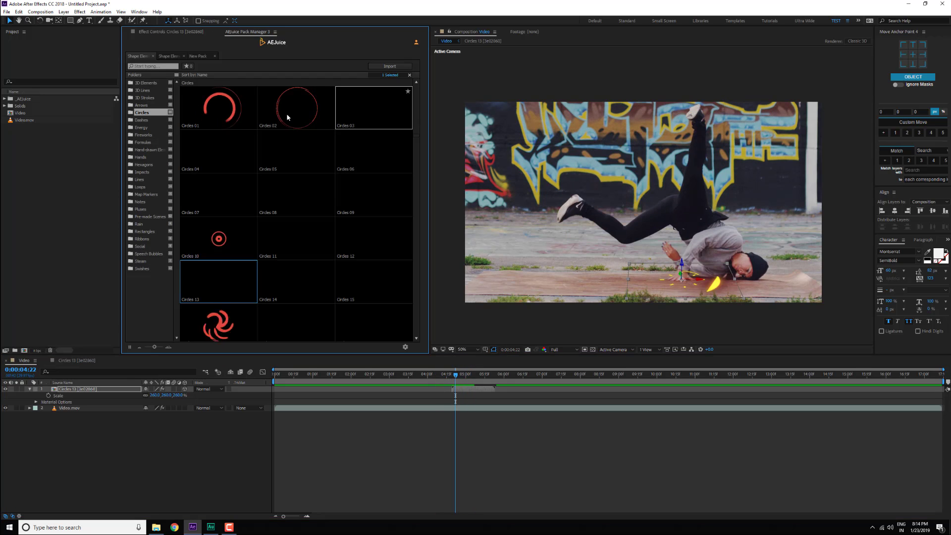
click(142, 120)
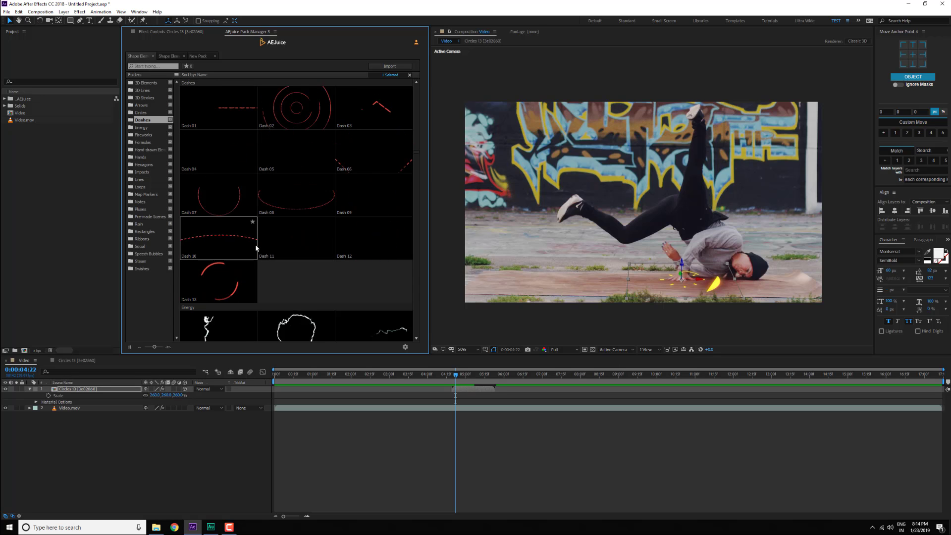
drag(235, 280, 627, 239)
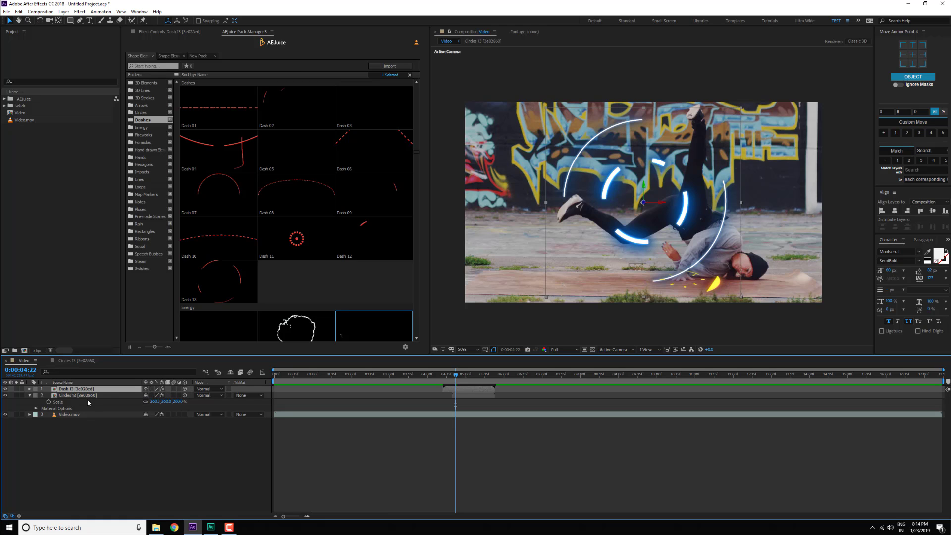
key(r)
drag(154, 403, 129, 402)
At 0:00:06:18, lay Dash 13 at about -75° X Rotation on the ground around the dancer.
drag(455, 378, 544, 391)
click(506, 392)
drag(158, 402, 147, 403)
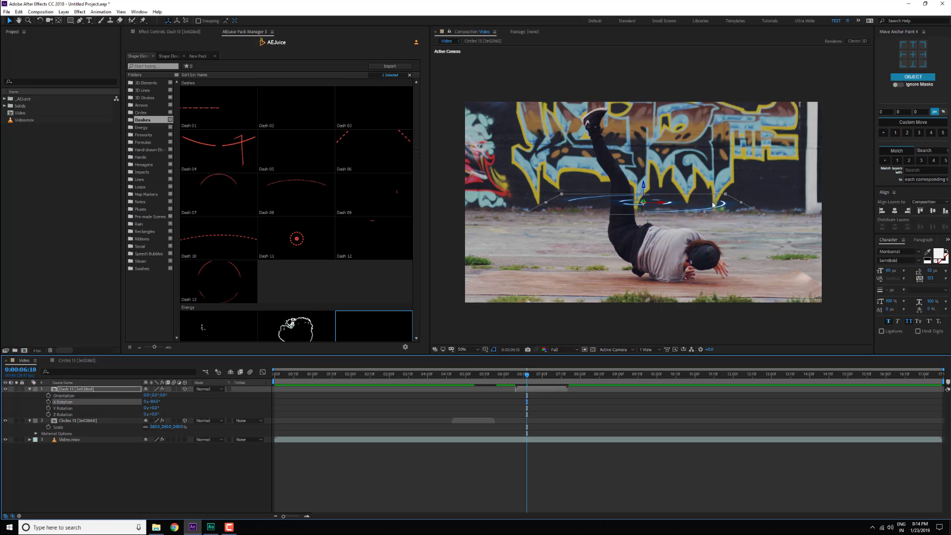
drag(703, 202, 719, 278)
drag(154, 402, 160, 403)
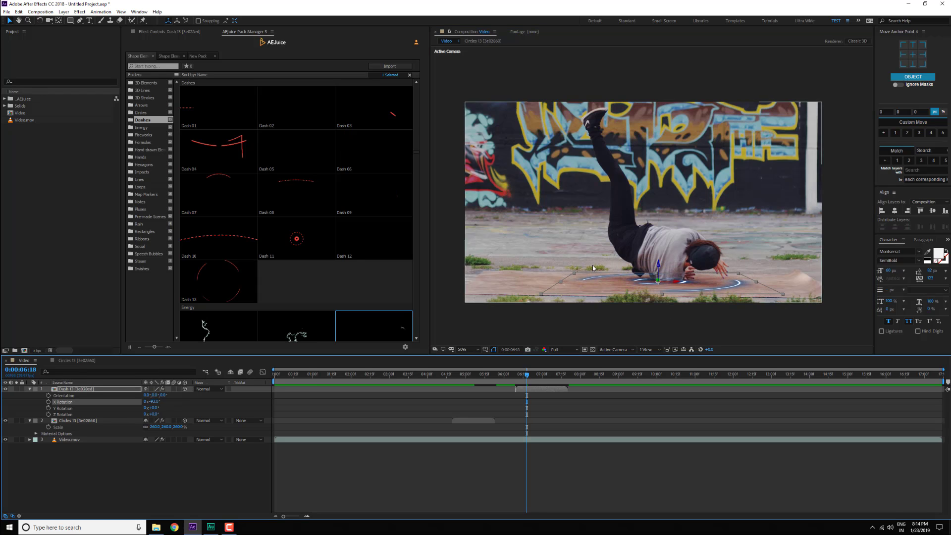
click(520, 396)
Nudge the ring slightly left and preview its animation from 0:00:06:11.
drag(513, 377, 539, 377)
drag(728, 274, 703, 283)
click(518, 378)
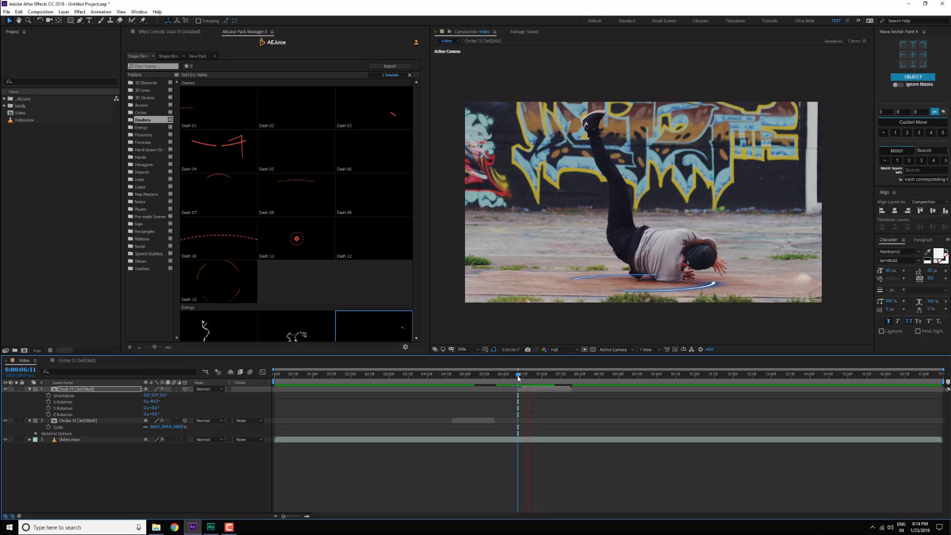
key(space)
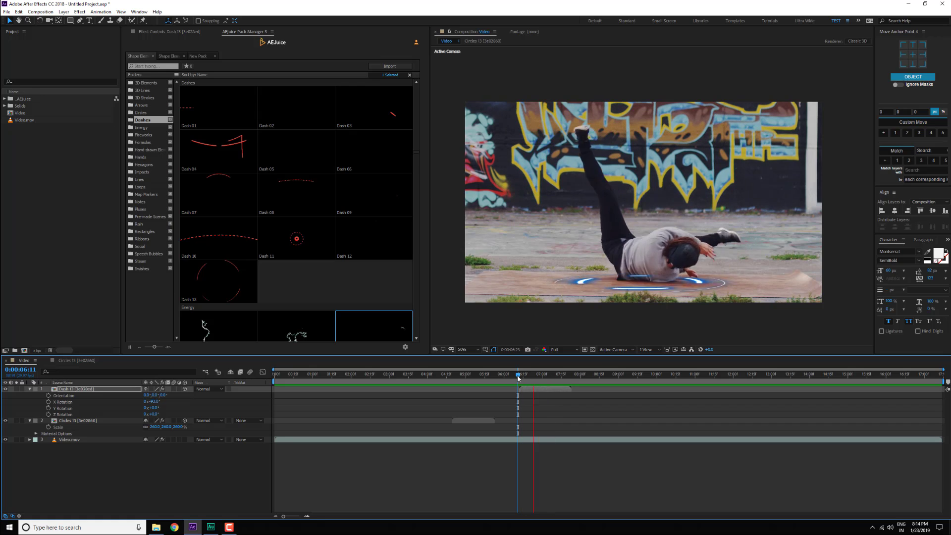
click(549, 377)
drag(556, 377, 533, 377)
Add the Energy 12 ring from the Energy folder, make it 3D and tilt it back to -58°.
click(142, 127)
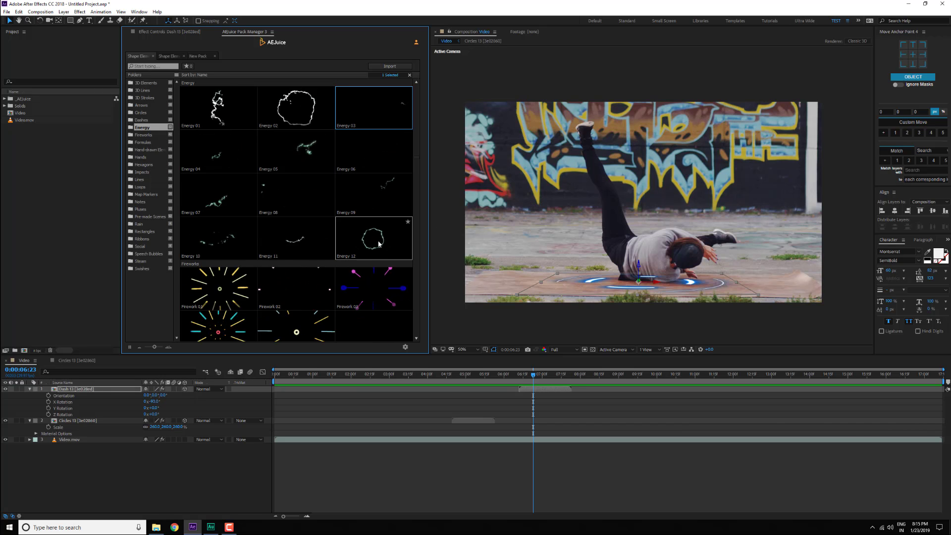
drag(357, 235, 593, 251)
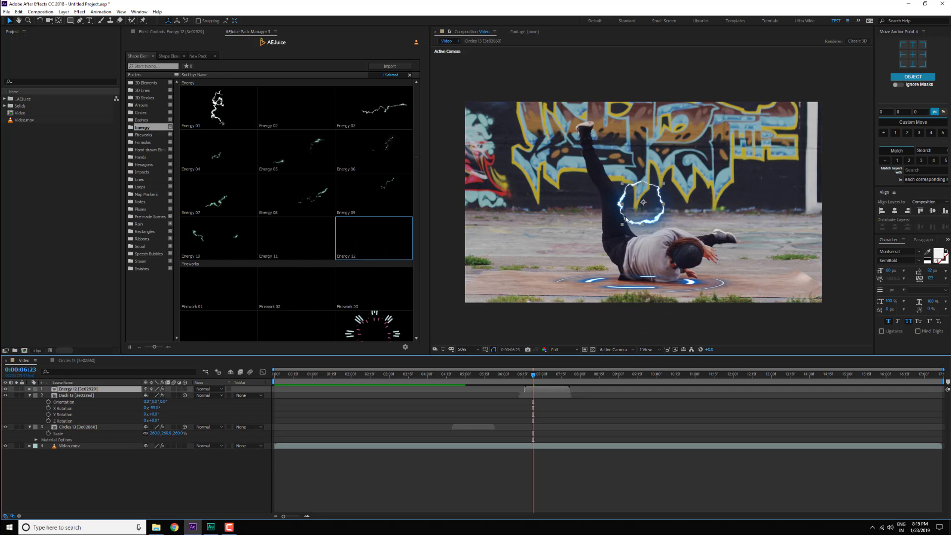
drag(625, 218, 614, 291)
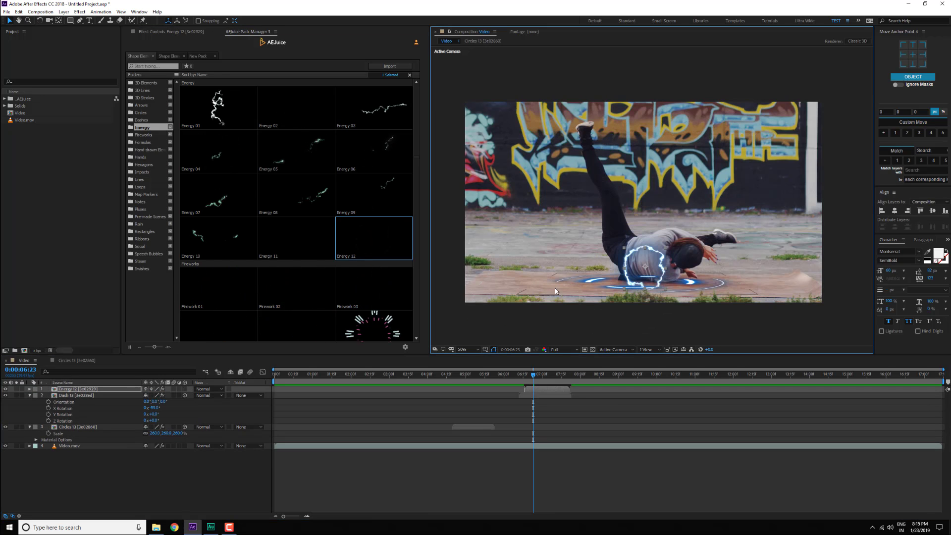
click(185, 389)
key(r)
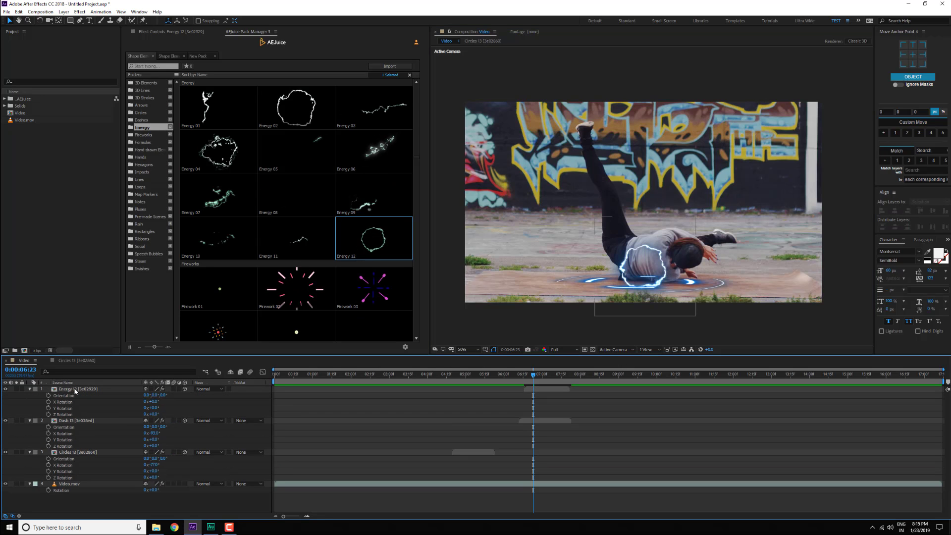
drag(148, 401, 125, 402)
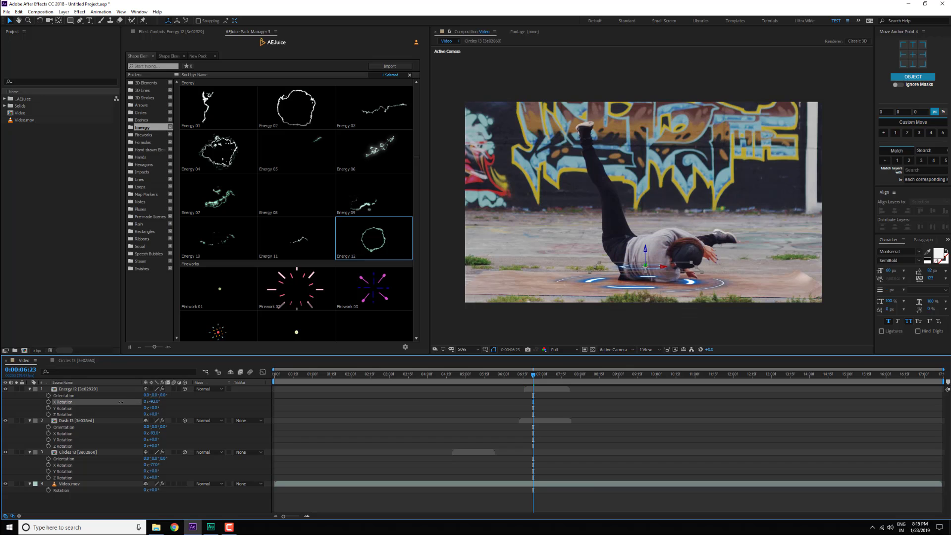
Start Energy 12 earlier near 0:00:04:26, move it under the hands and tilt it to about -47°.
mouse_move(462, 375)
mouse_down()
mouse_move(475, 376)
mouse_move(460, 379)
mouse_up()
drag(535, 390, 484, 391)
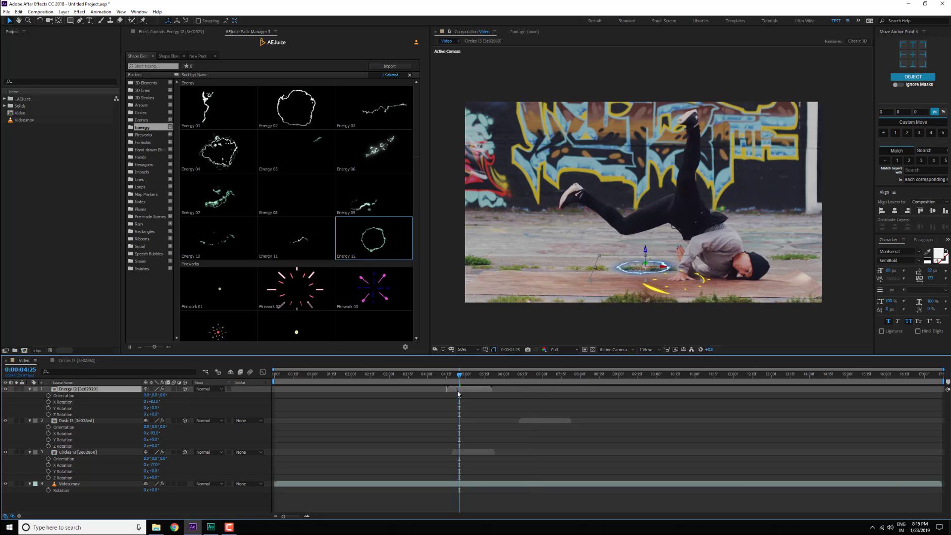
drag(666, 280, 697, 294)
drag(152, 402, 148, 402)
drag(447, 376, 450, 379)
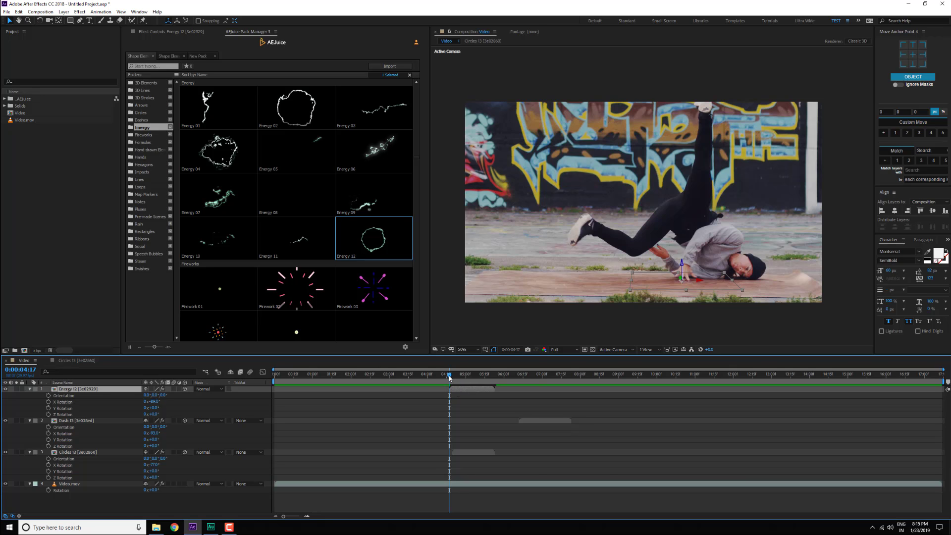
mouse_move(450, 379)
mouse_down()
mouse_move(475, 379)
mouse_move(453, 380)
mouse_move(467, 379)
mouse_up()
click(545, 398)
Browse Fireworks, Formulas, Hand-drawn Elements, Hands, Hexagons, Impacts and Lines, ending on Loops.
click(143, 135)
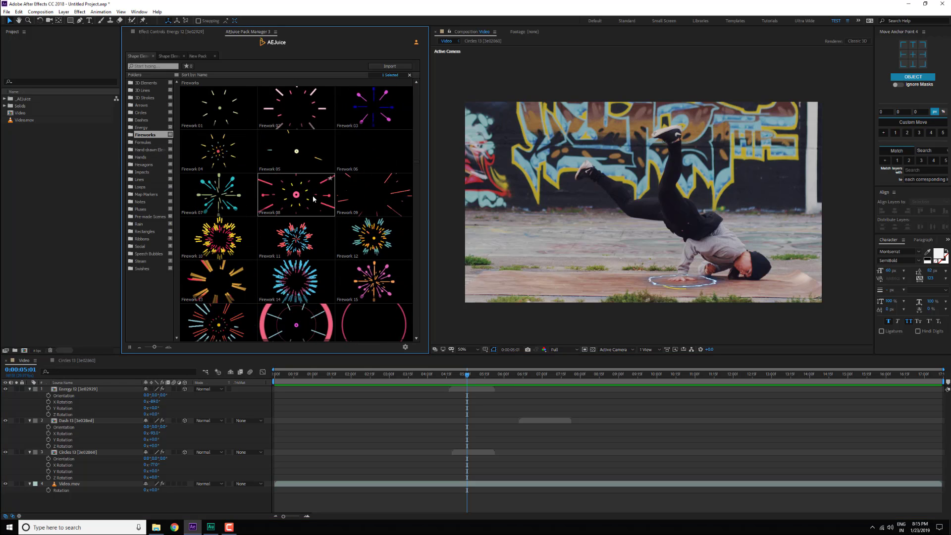
click(146, 143)
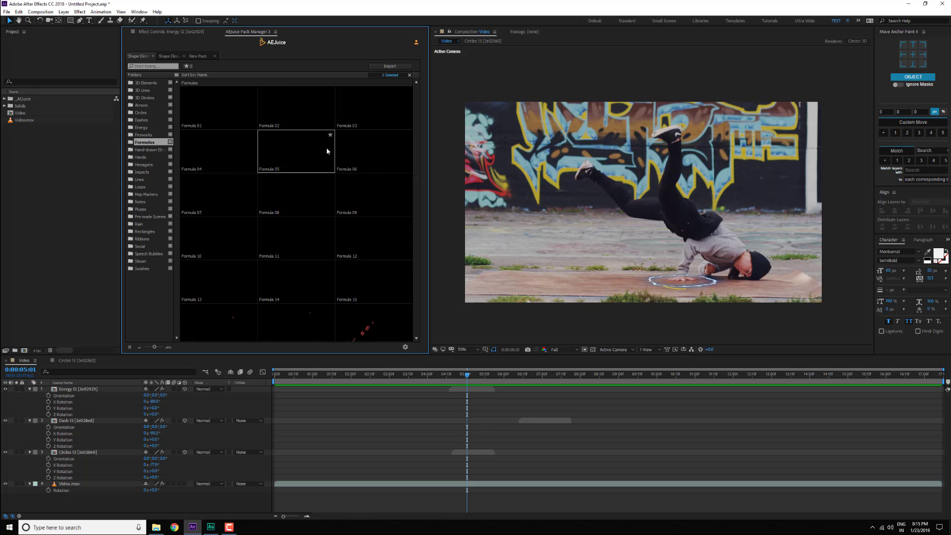
click(151, 149)
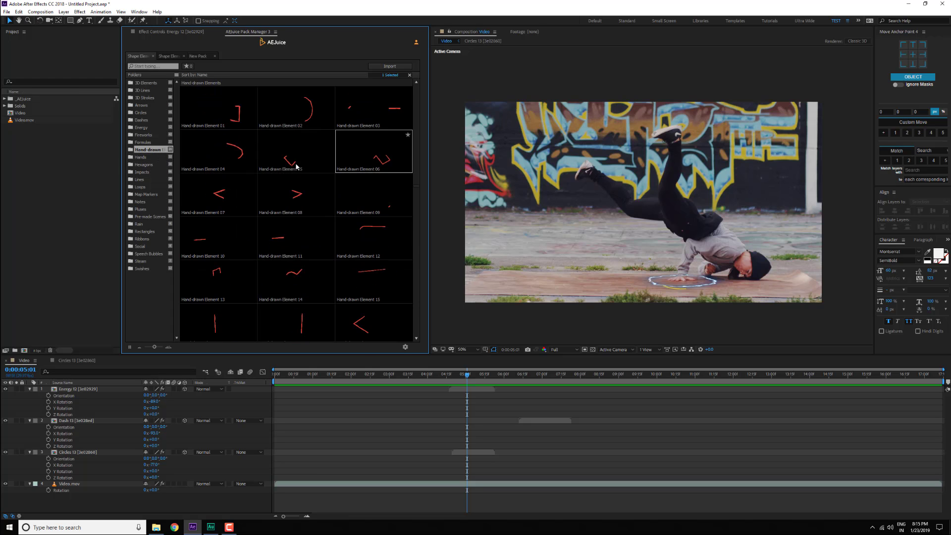
click(143, 158)
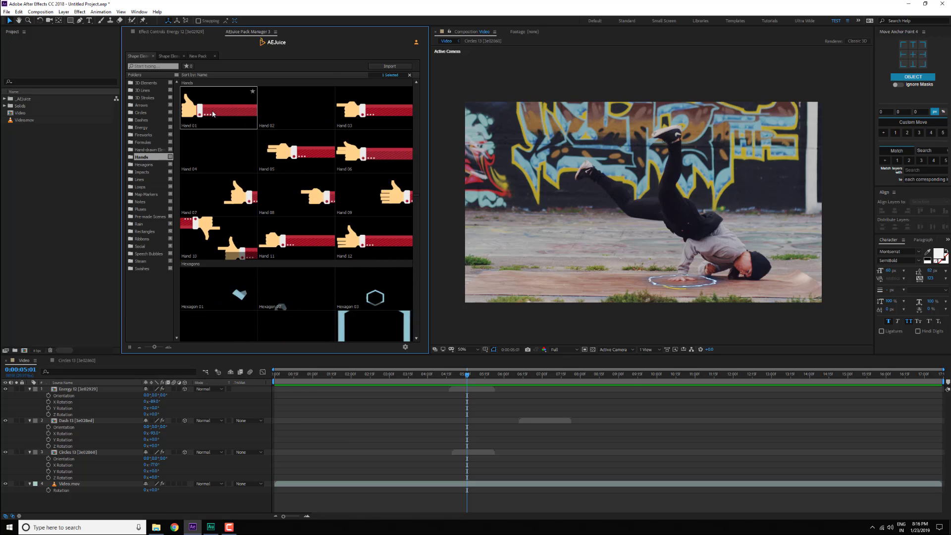
click(147, 165)
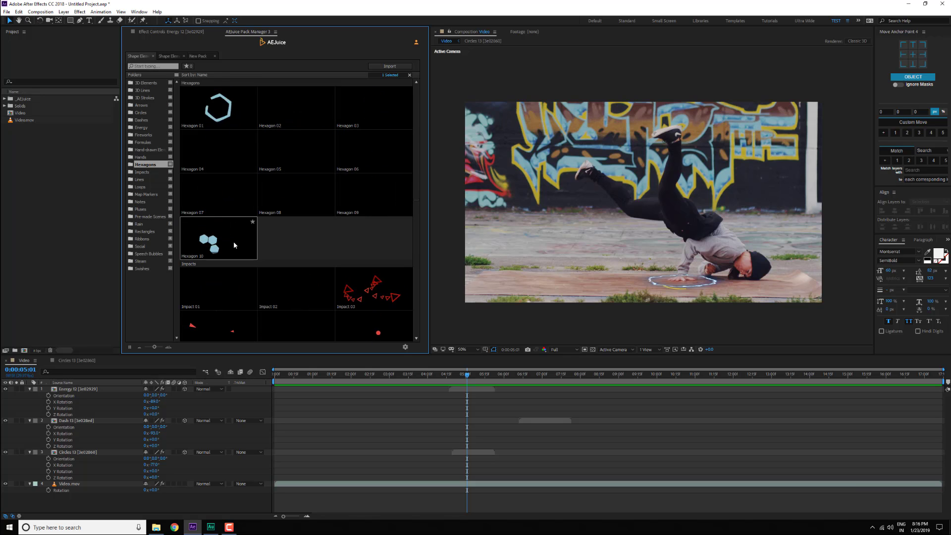
click(142, 172)
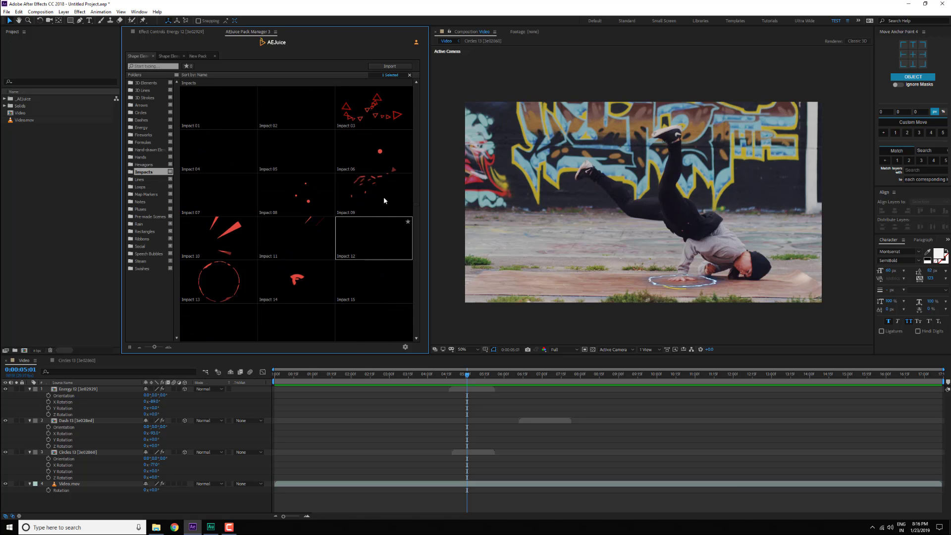
click(150, 181)
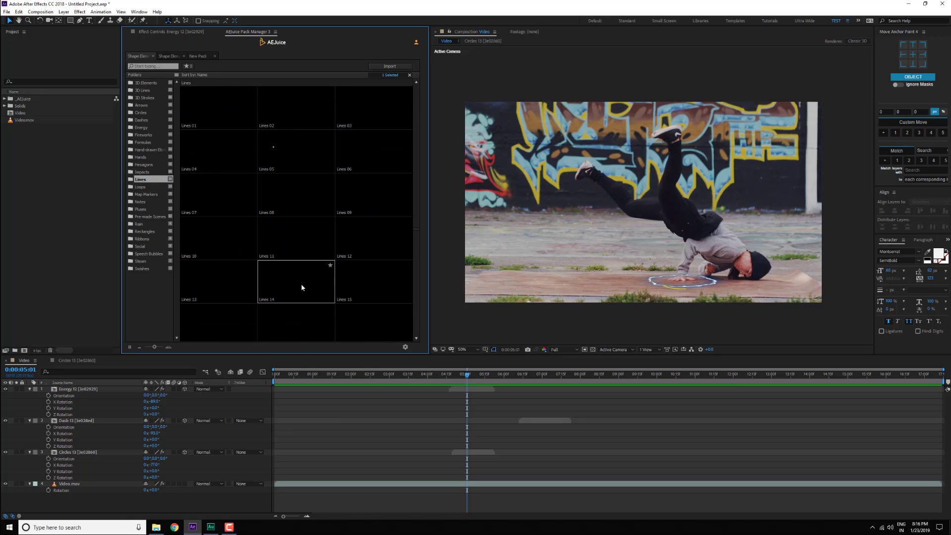
click(151, 187)
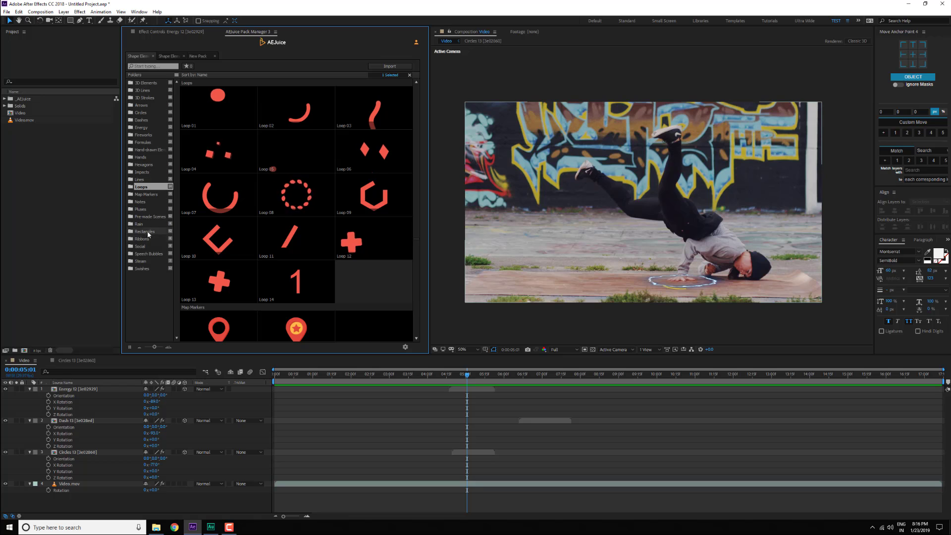
Browse Map Markers, Notes, Pluses, Notes again, Rain and Rectangles previews.
click(143, 195)
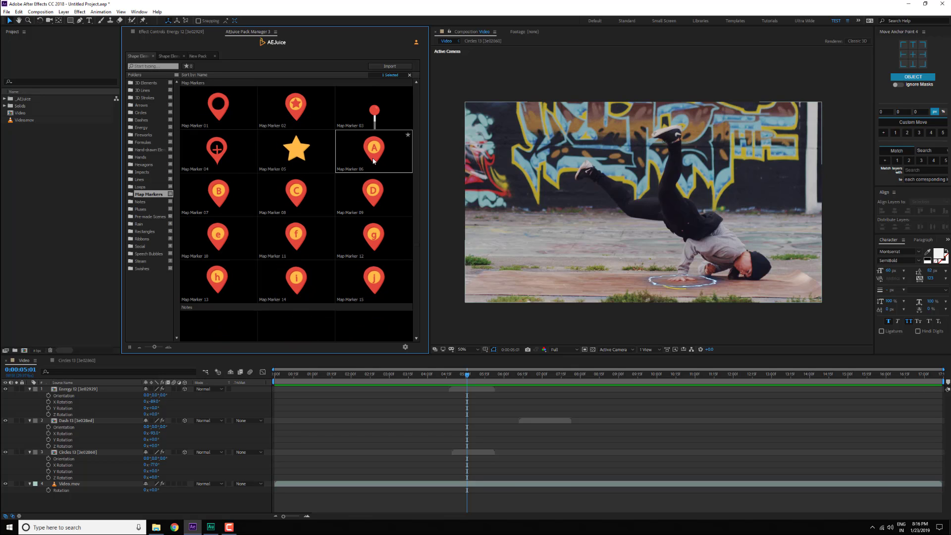
click(140, 201)
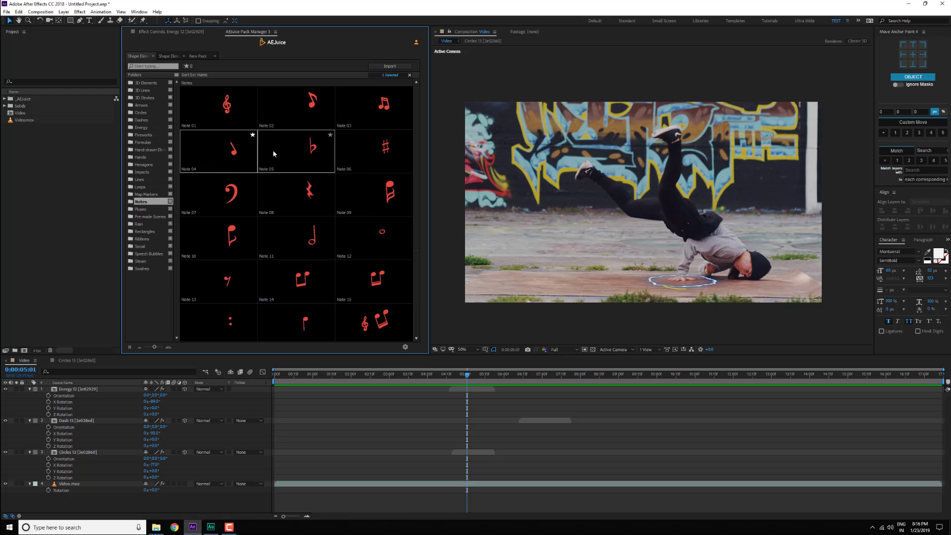
click(139, 210)
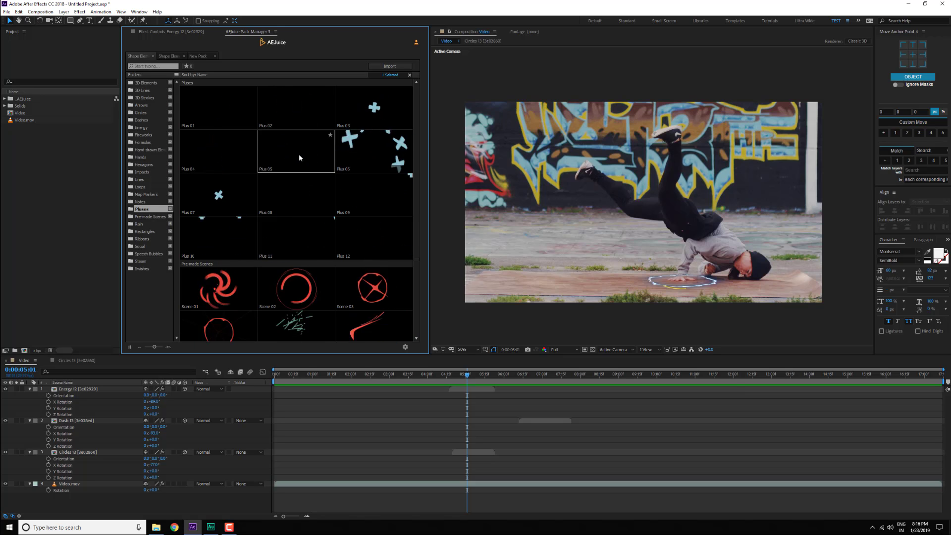
click(143, 201)
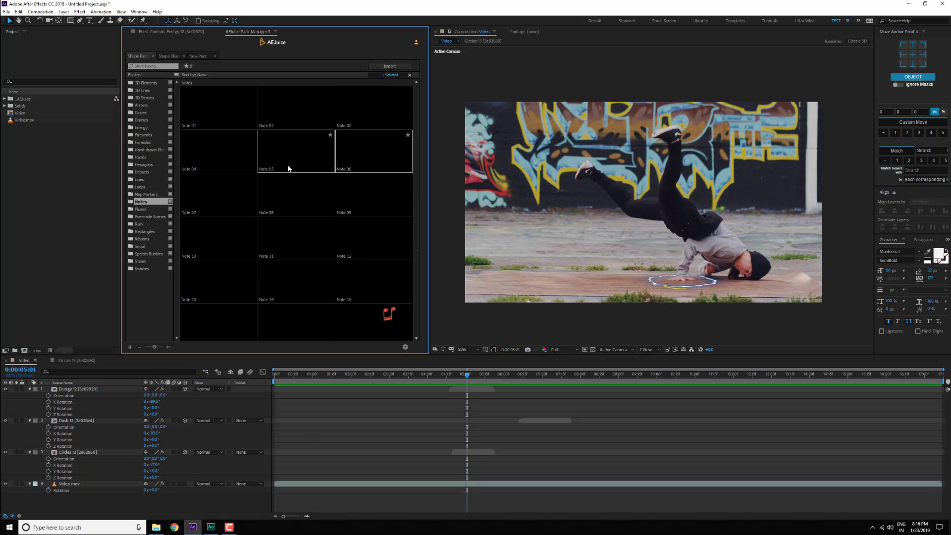
click(143, 225)
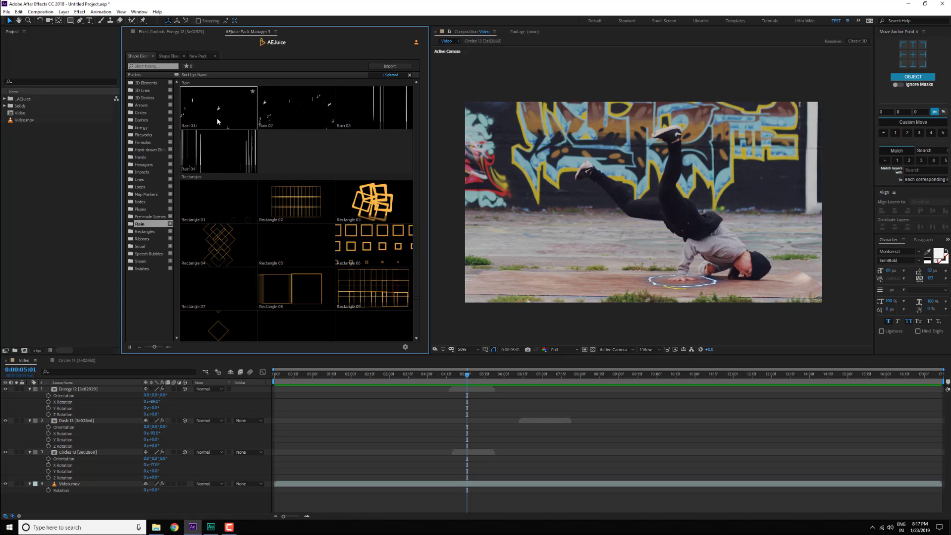
click(140, 231)
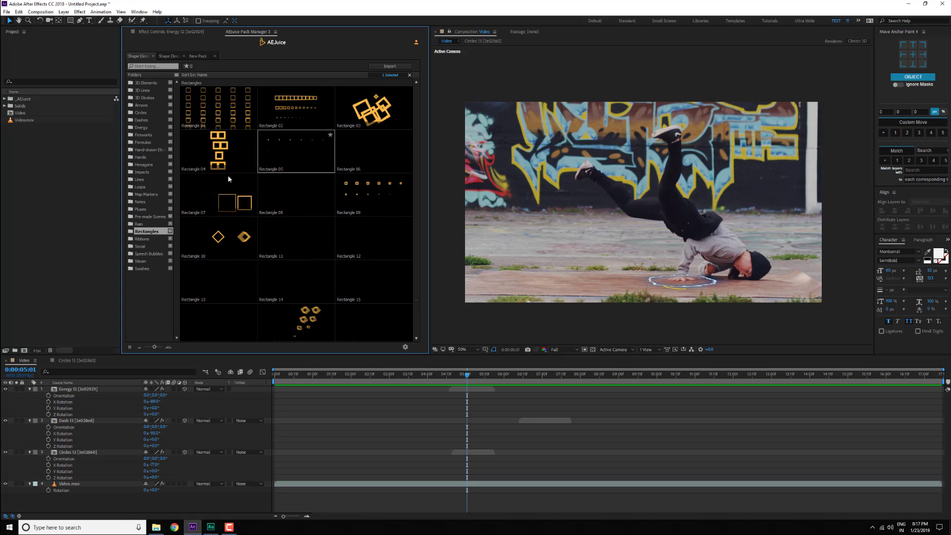
Browse Ribbons, Social, Speech Bubbles, Steam and Swishes, then switch to the second shape pack.
click(143, 239)
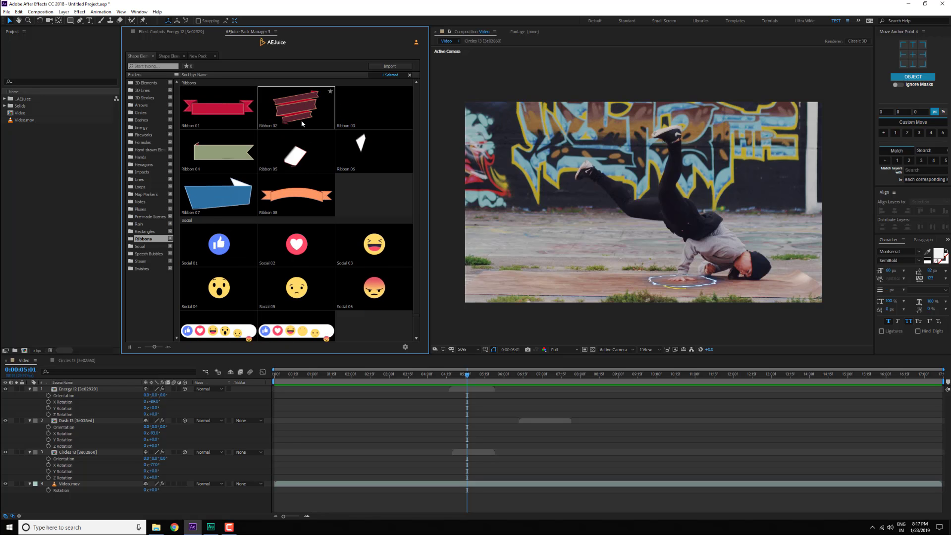
click(141, 246)
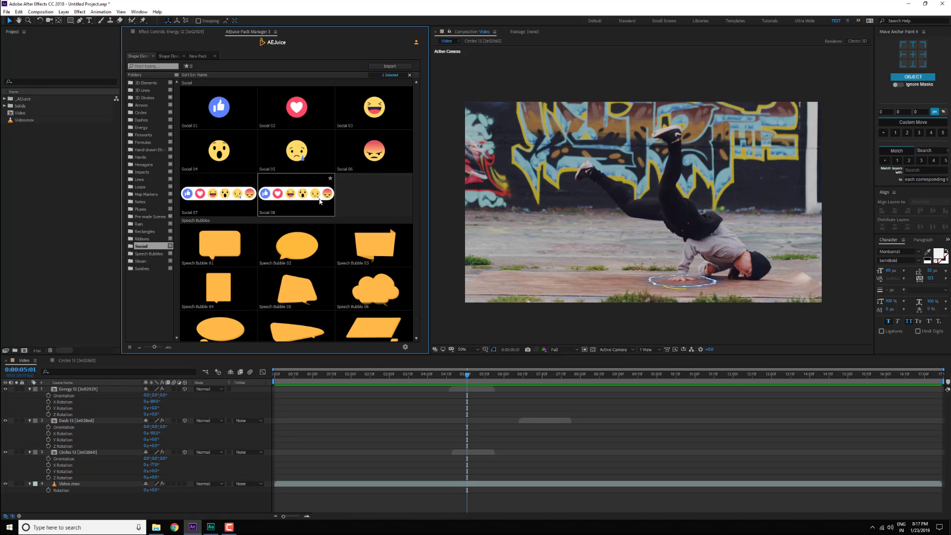
click(149, 253)
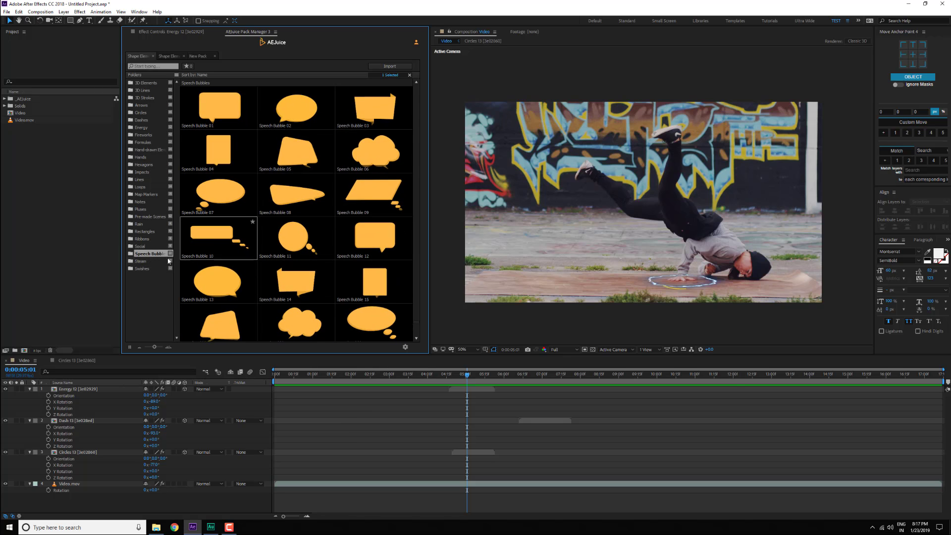
click(159, 261)
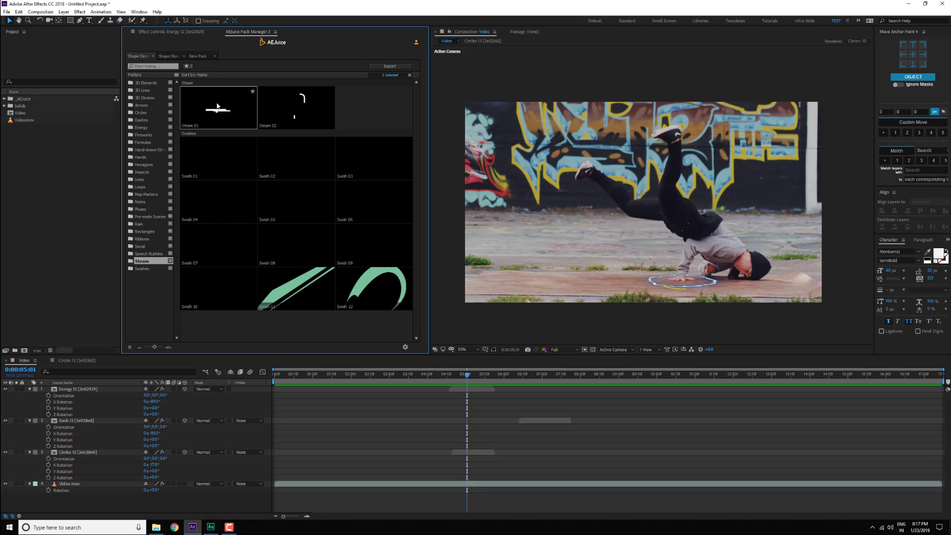
click(143, 268)
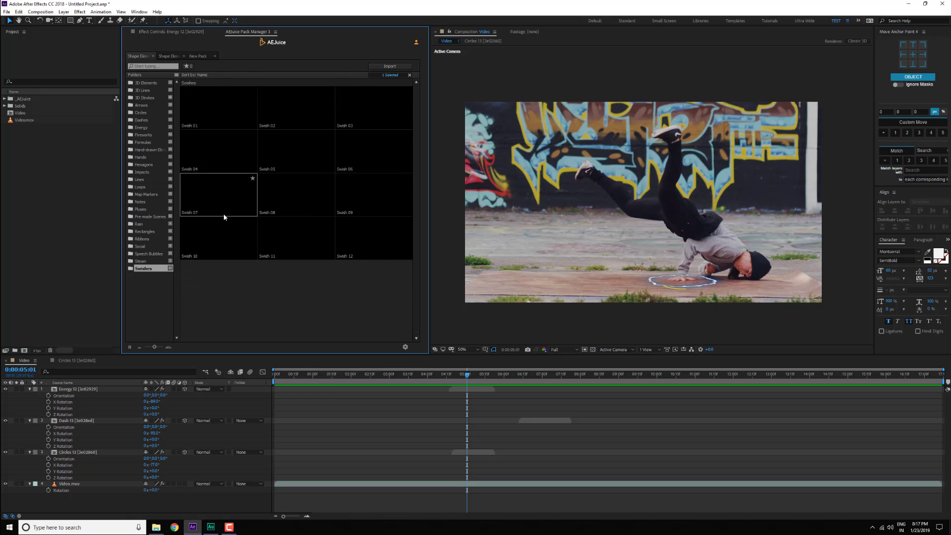
click(168, 56)
In the second Shape Elements pack, preview 3D Lines, 3D Strokes, Arrows, Bubbles and Circles.
click(146, 83)
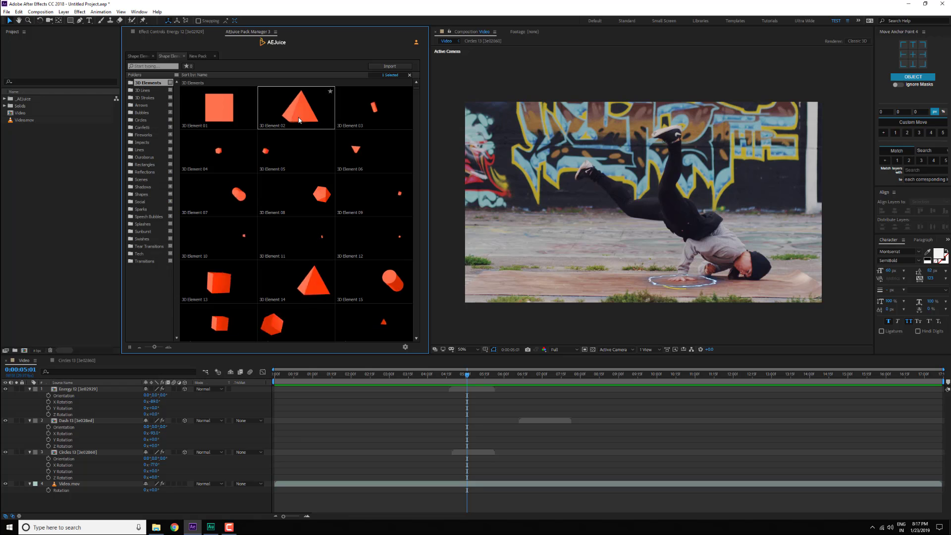
click(142, 90)
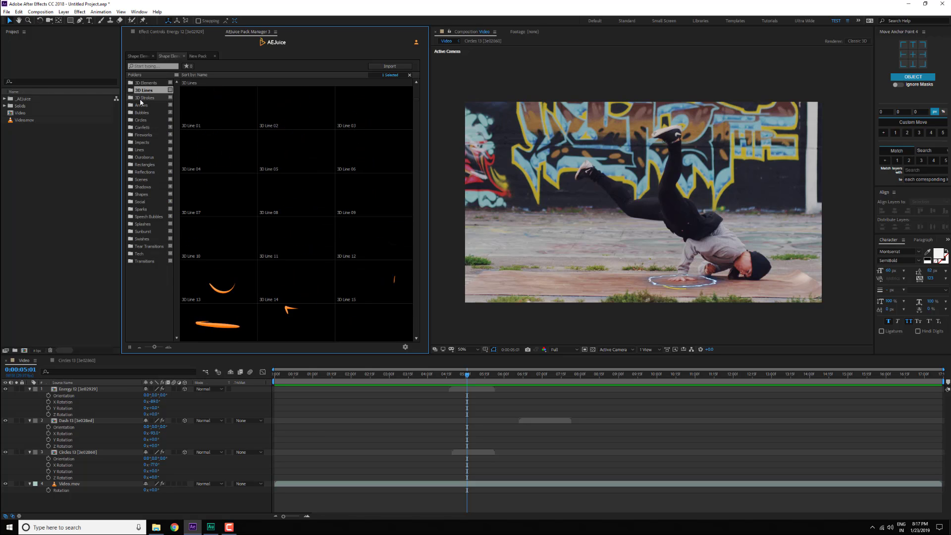
click(141, 99)
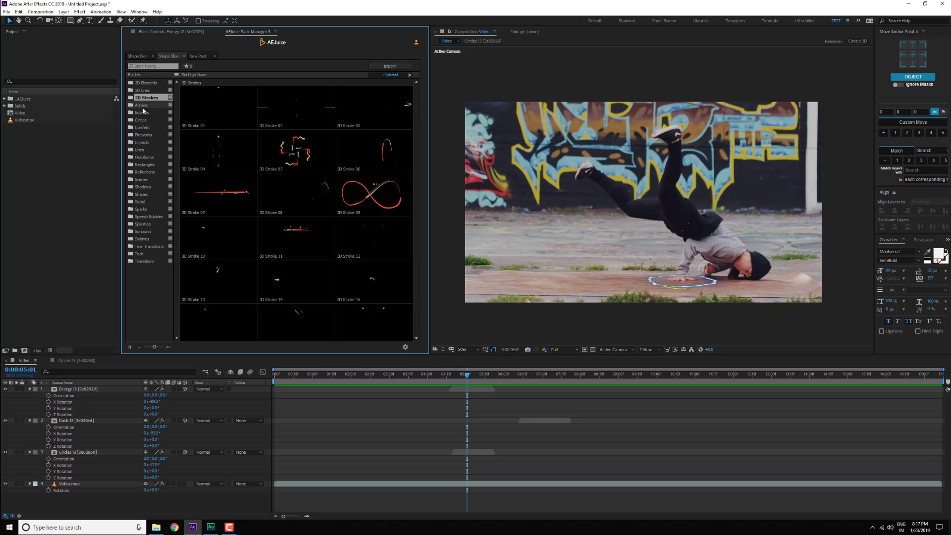
click(143, 107)
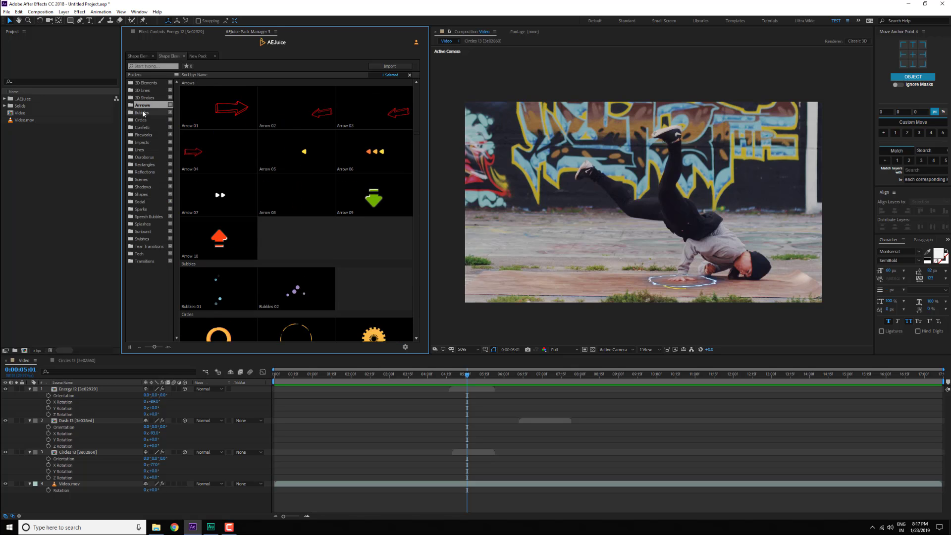
click(143, 113)
click(142, 120)
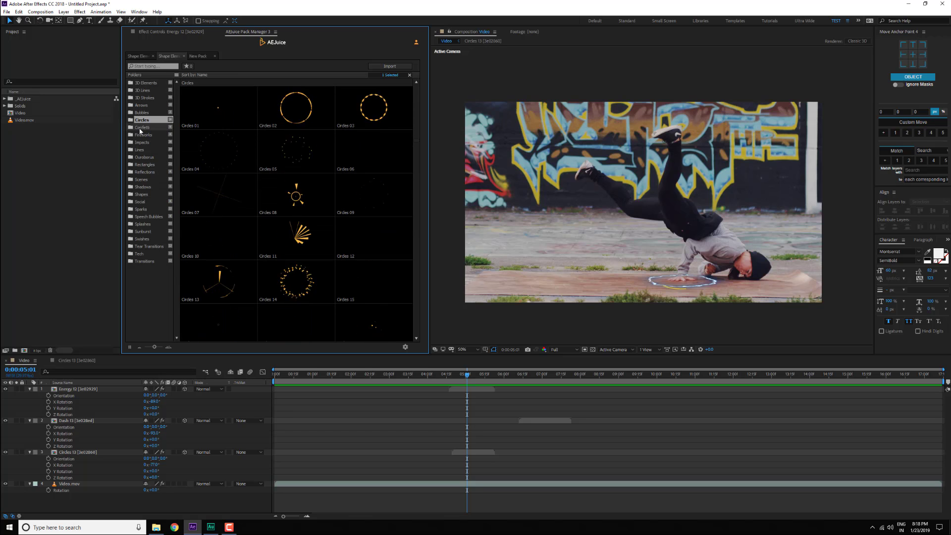
Preview the Confetti, Fireworks, Impacts, Lines, Ouroborus and Rectangles categories.
click(142, 127)
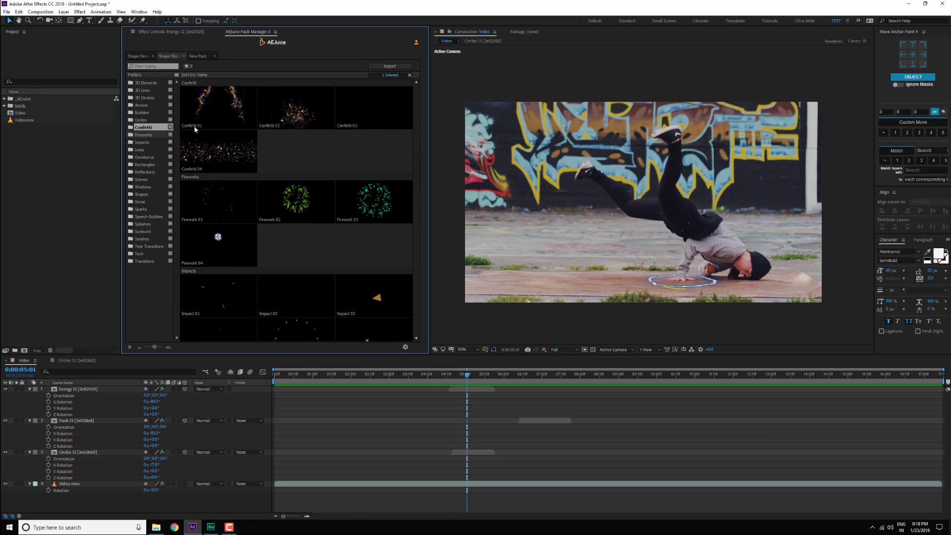
click(143, 137)
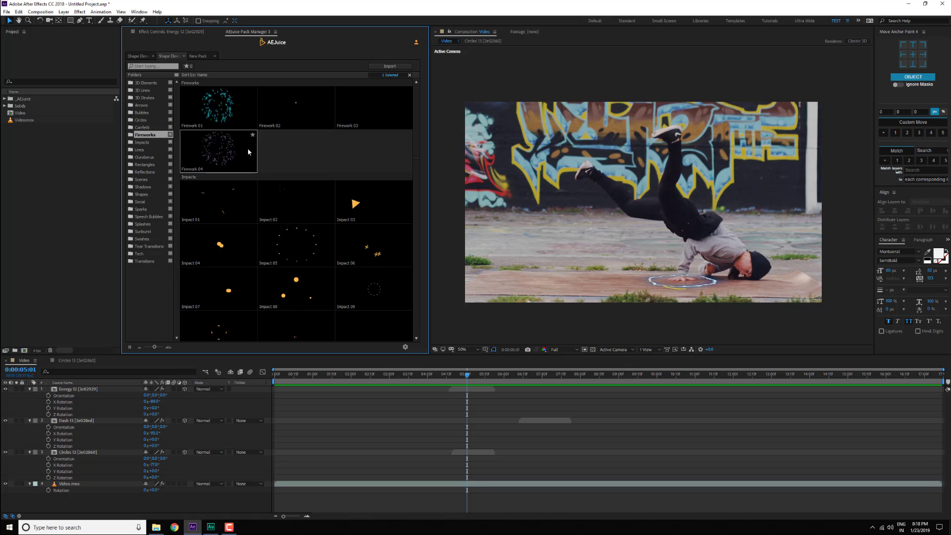
click(143, 143)
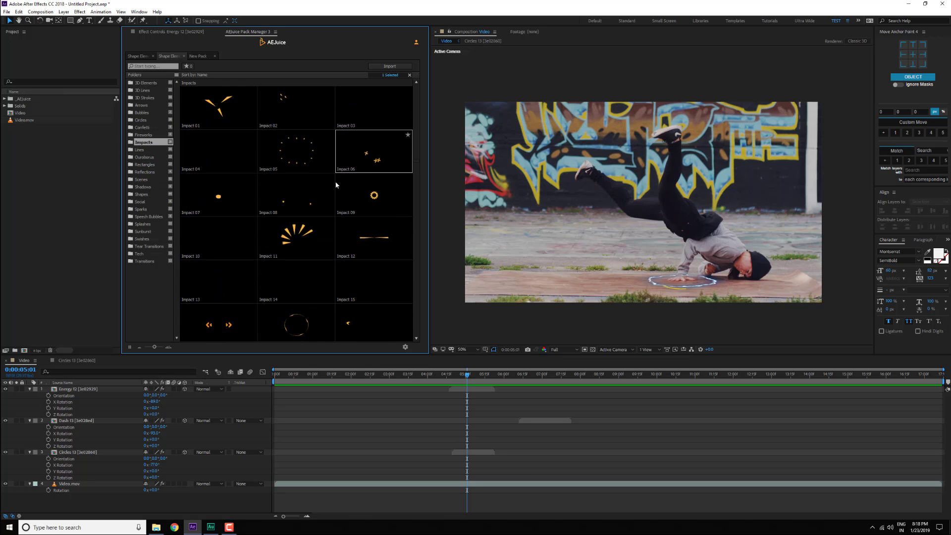
click(142, 150)
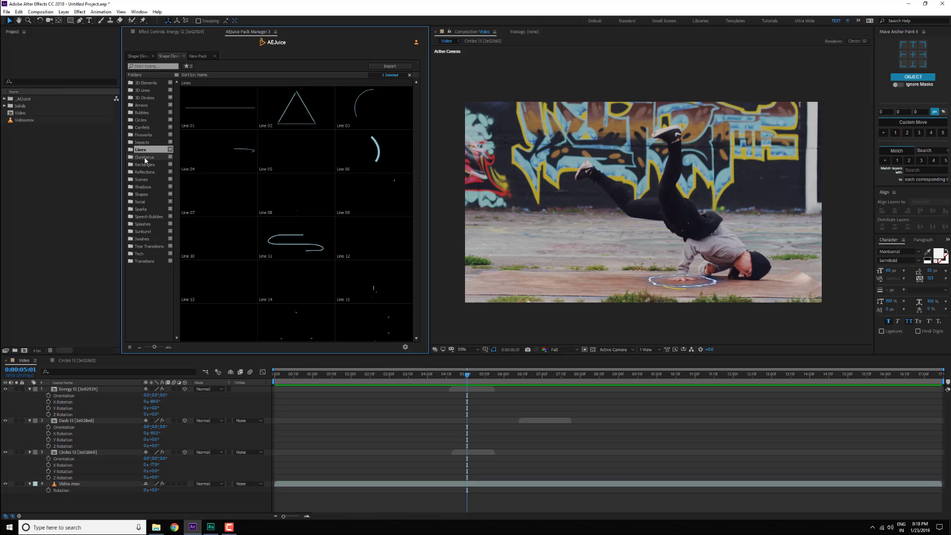
click(145, 157)
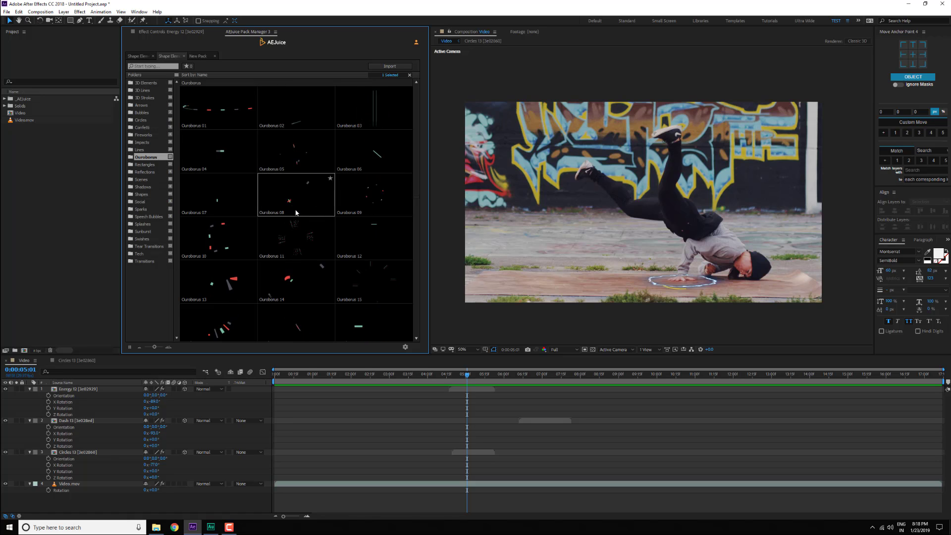
click(143, 165)
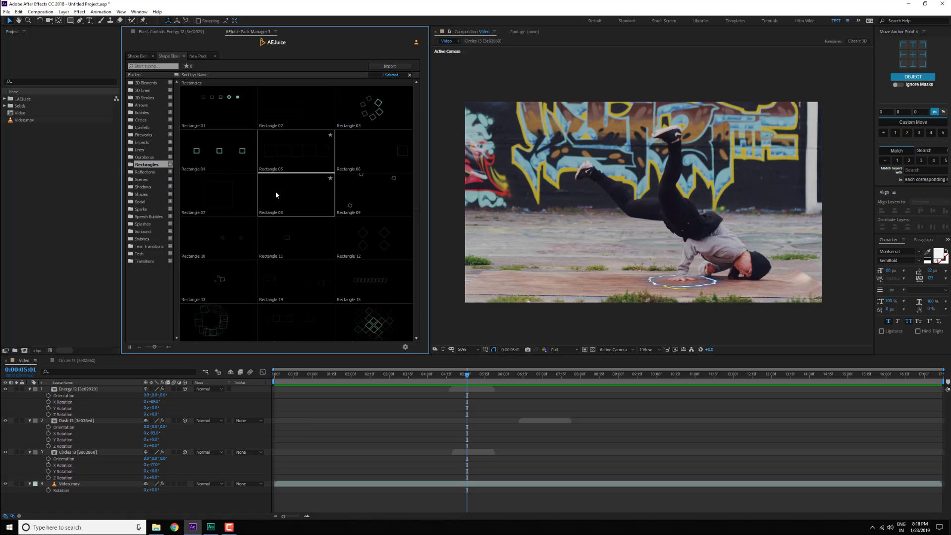
Step through the lower categories down to Tear Transitions, then return to the first pack.
click(144, 172)
click(142, 179)
click(143, 187)
click(141, 195)
click(140, 202)
click(142, 209)
click(142, 226)
click(146, 245)
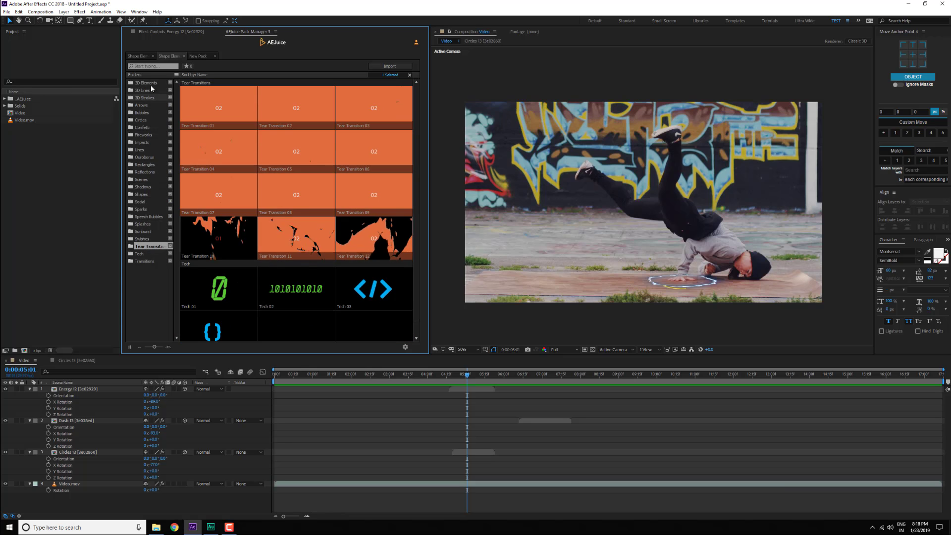
Select the first Shape Elements pack tab to show its Swishes collection.
click(138, 56)
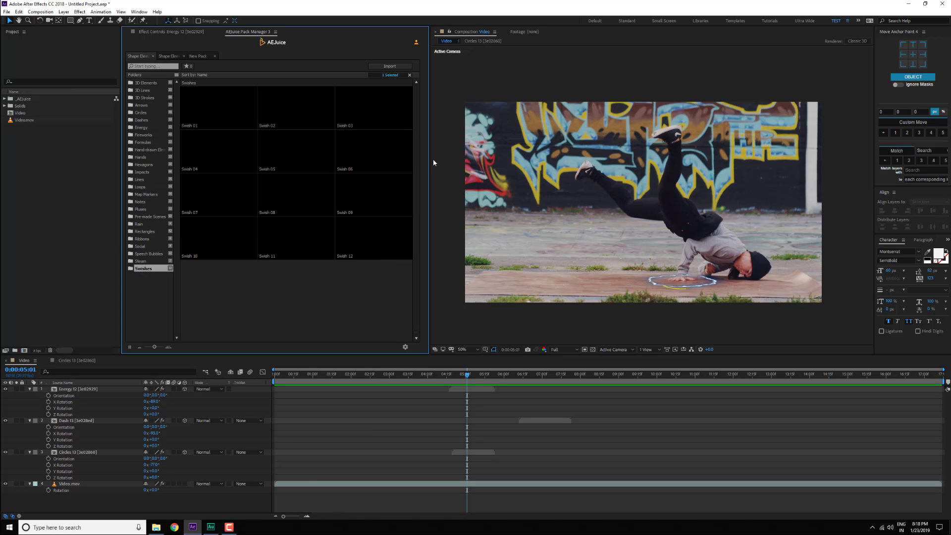